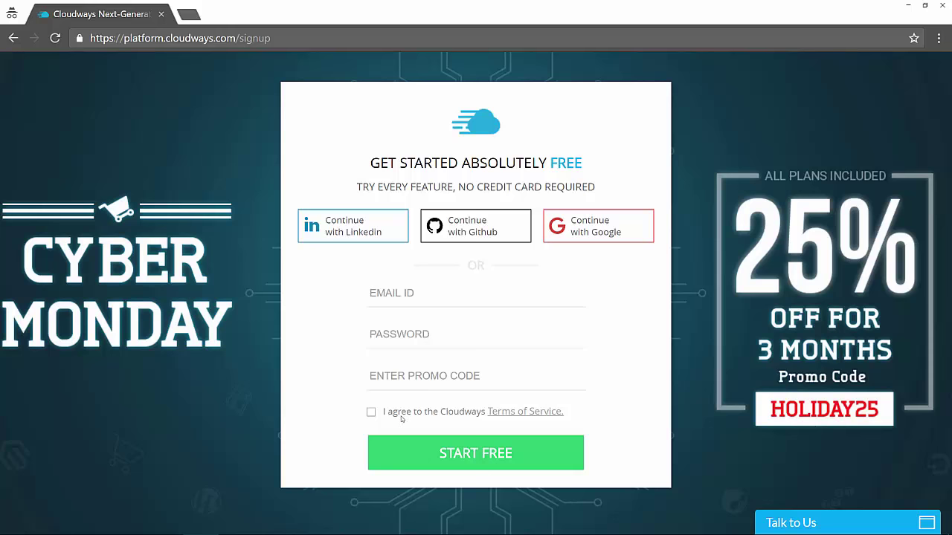
Step: Select 'signup' in the platform.cloudways.com/signup page address
double_click(265, 38)
Step: Change the address to the login page and enter the account e-mail address
type("login")
key("Return")
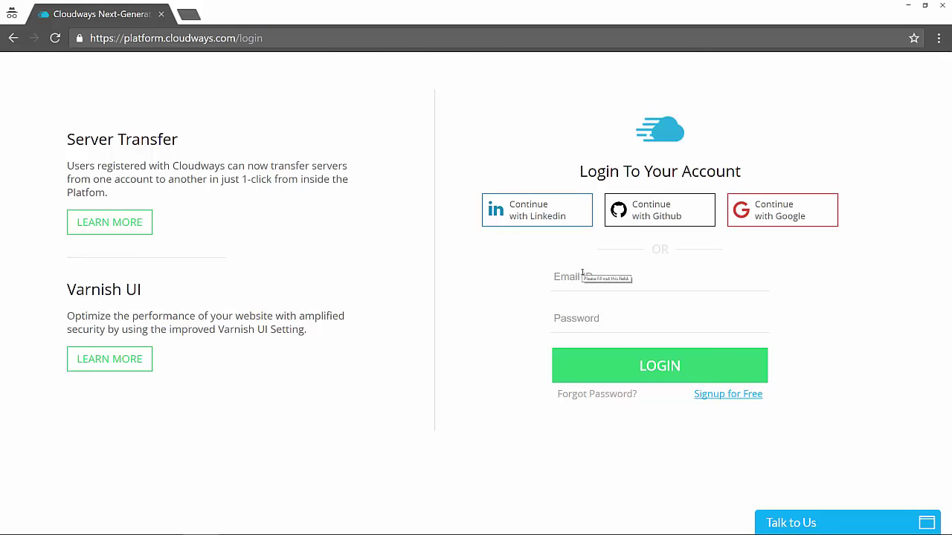
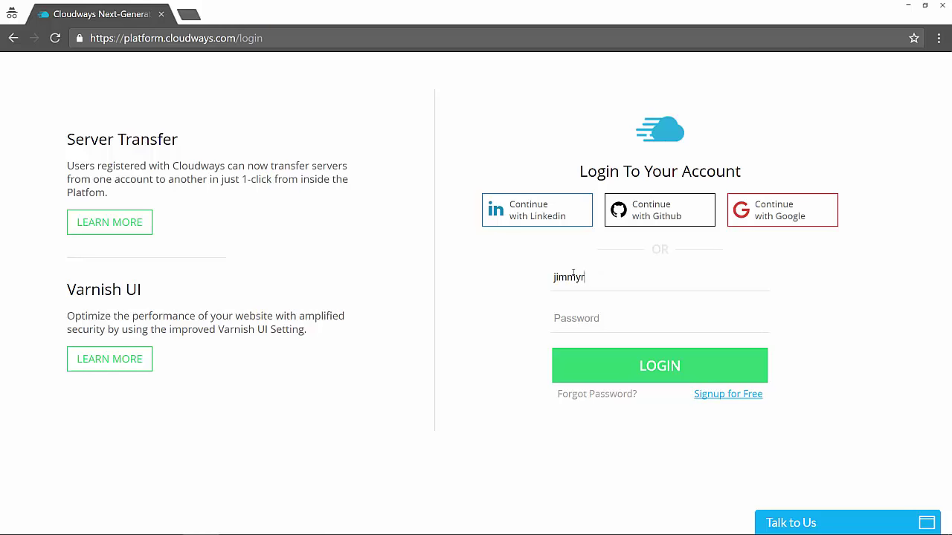
key("Tab")
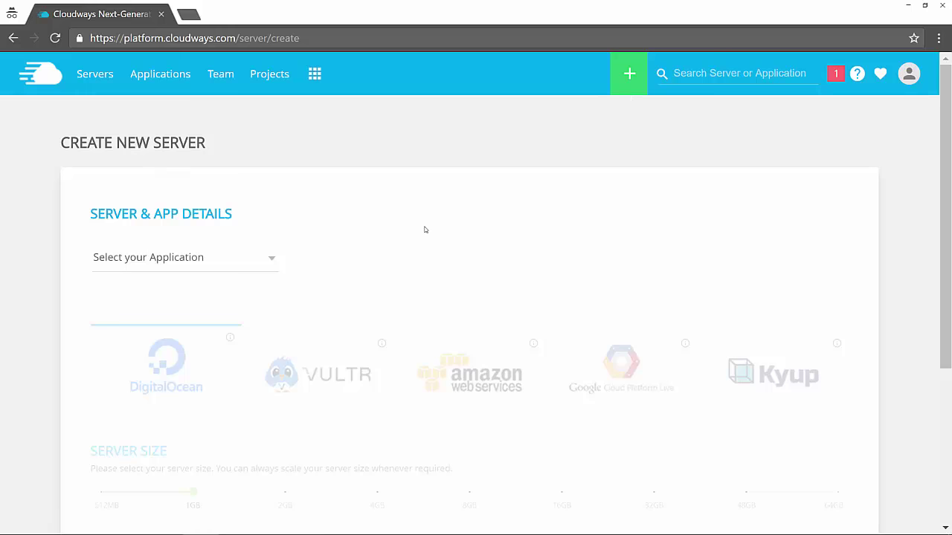
Step: Pick WordPress from the application list on the Create New Server page
scroll(425, 230, "down", 1)
scroll(425, 230, "up", 1)
scroll(304, 179, "down", 1)
left_click(186, 186)
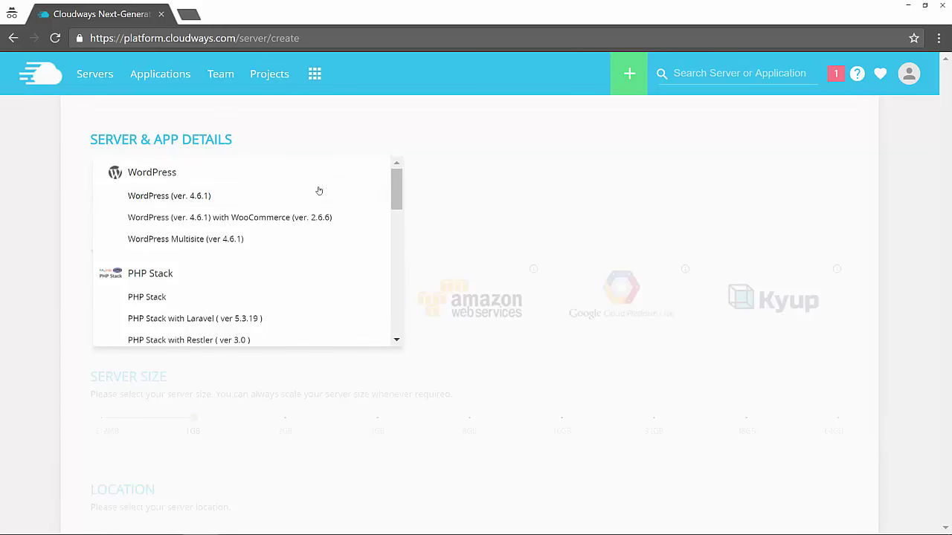
left_click_drag(396, 194, 384, 185)
Step: Fill the name fields: app 'My Website', server 'Main', project 'My Company'
left_click(201, 202)
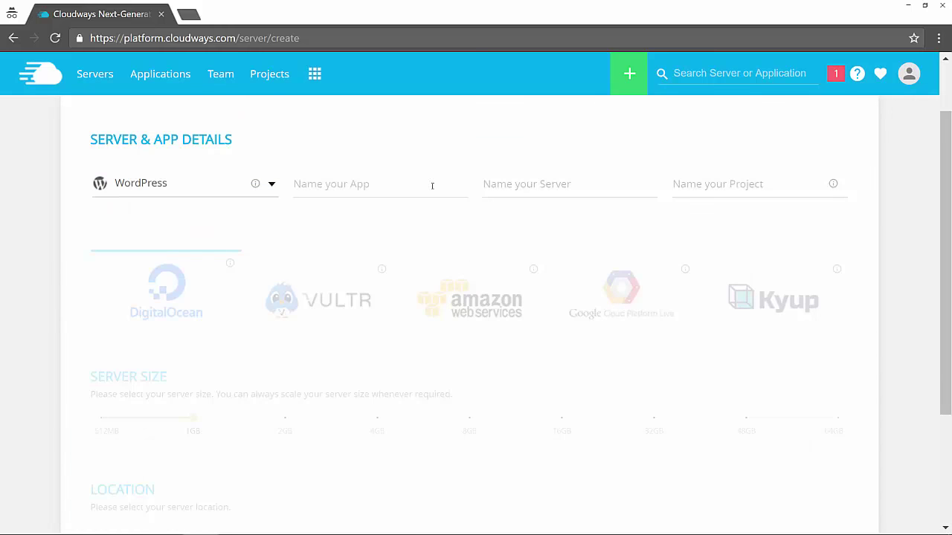
left_click(374, 189)
type("My Website")
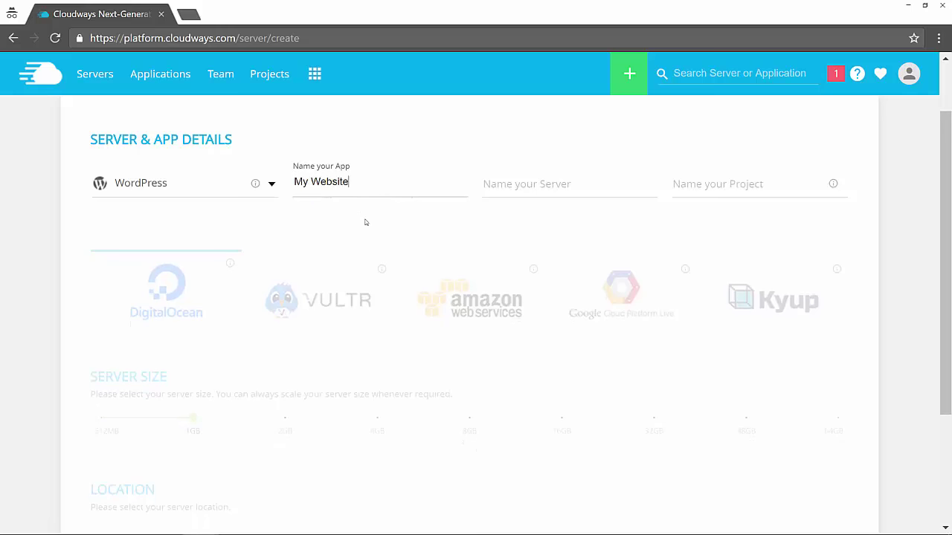
key("Tab")
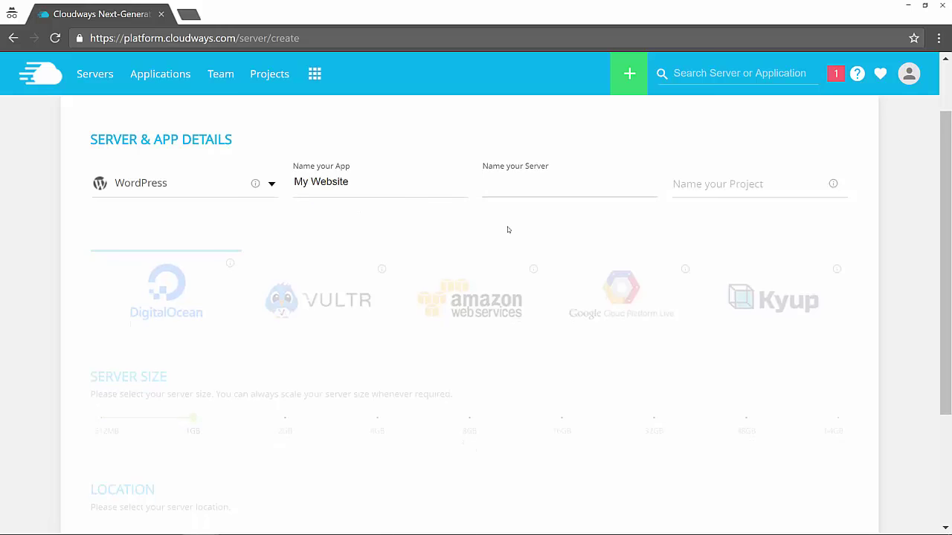
type("Main")
left_click(738, 184)
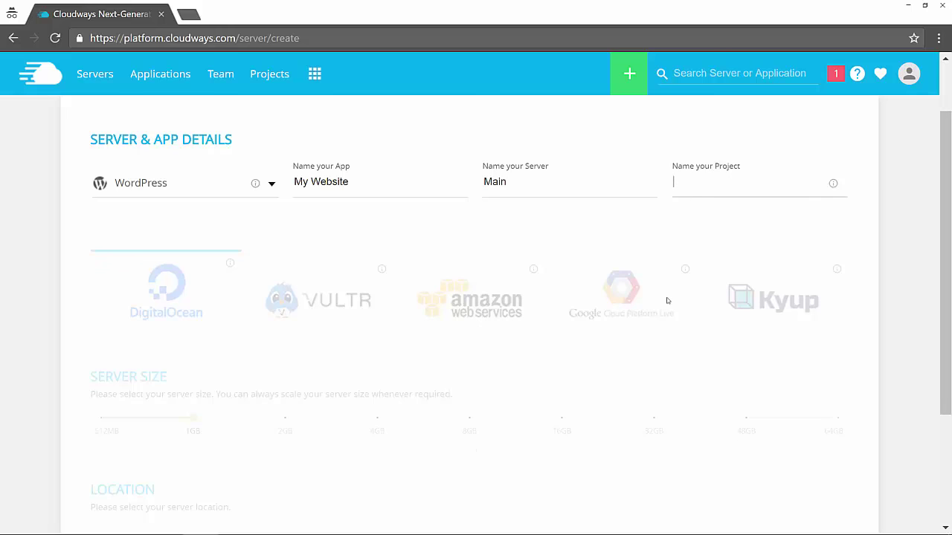
type("My Company")
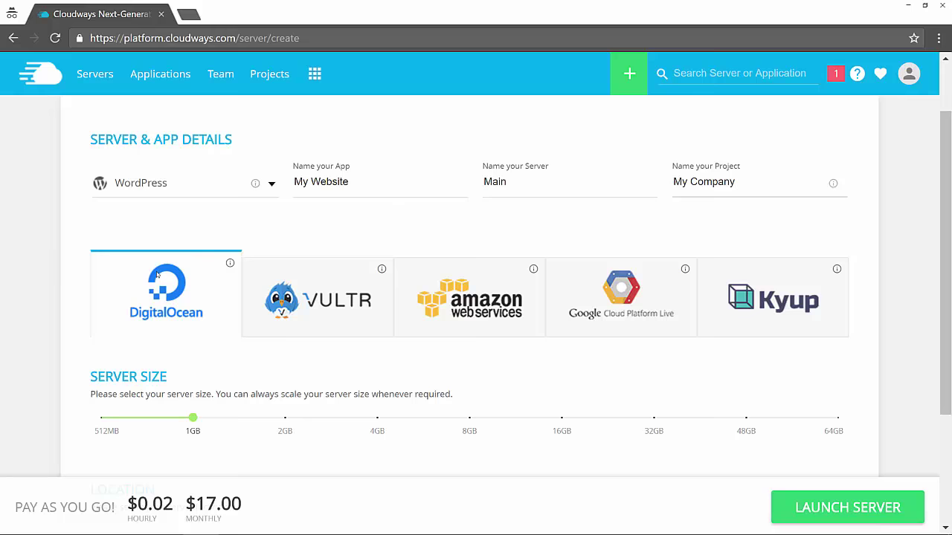
scroll(101, 254, "down", 1)
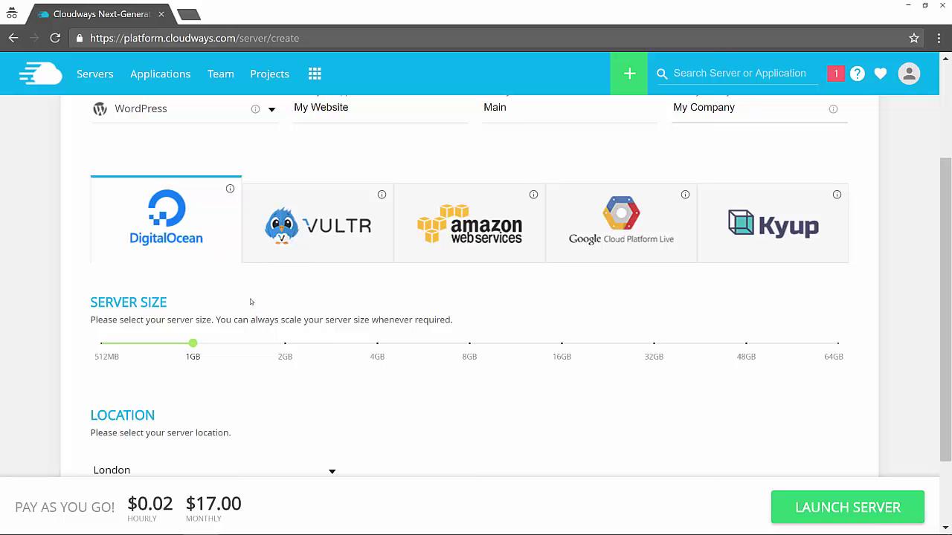
left_click(488, 215)
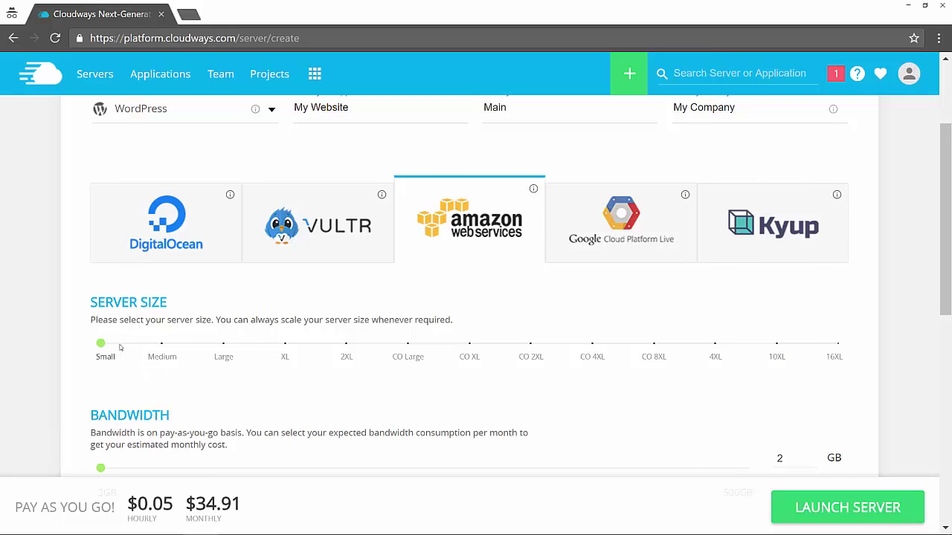
left_click_drag(101, 344, 156, 344)
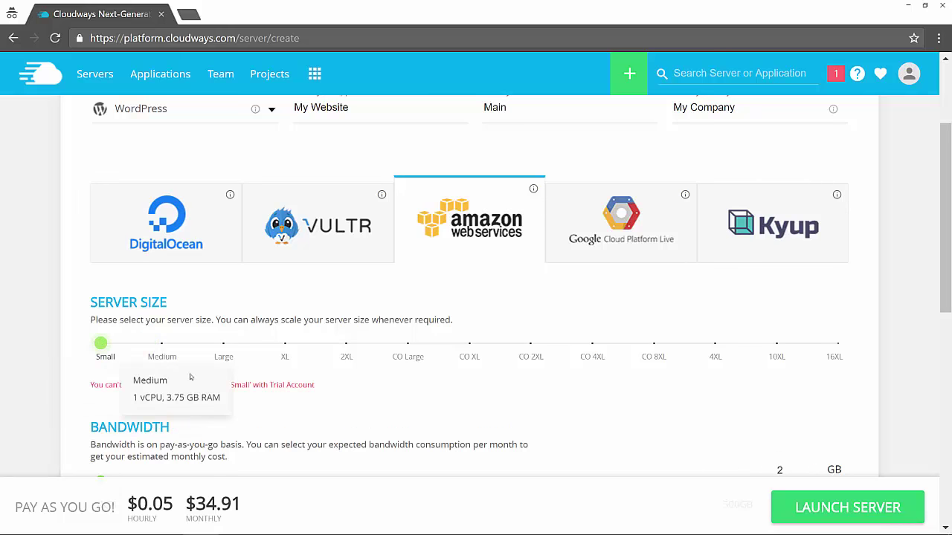
left_click(182, 246)
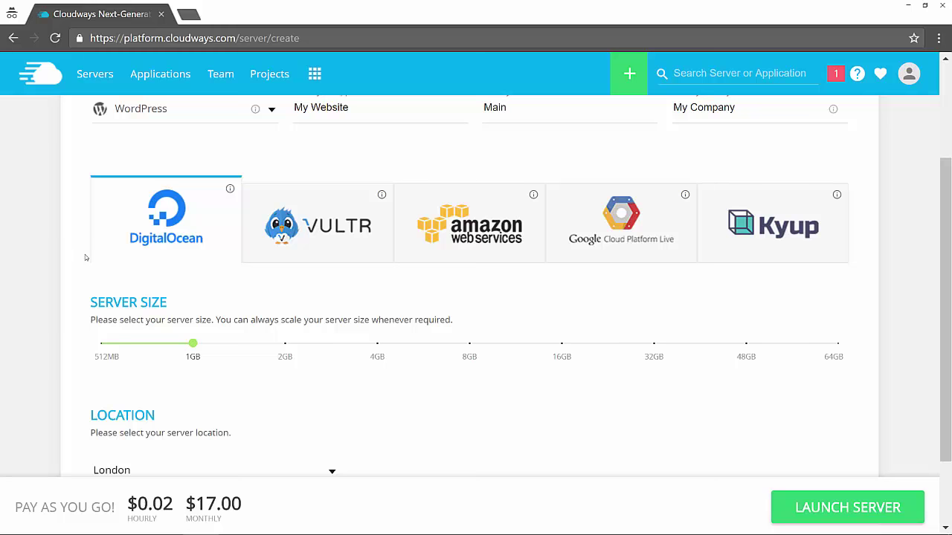
scroll(85, 258, "down", 1)
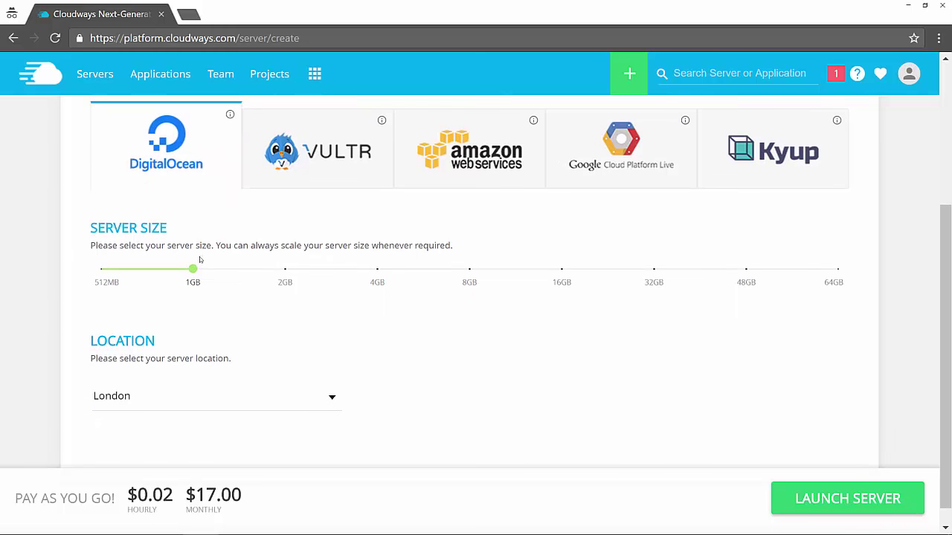
mouse_move(198, 272)
scroll(74, 281, "up", 1)
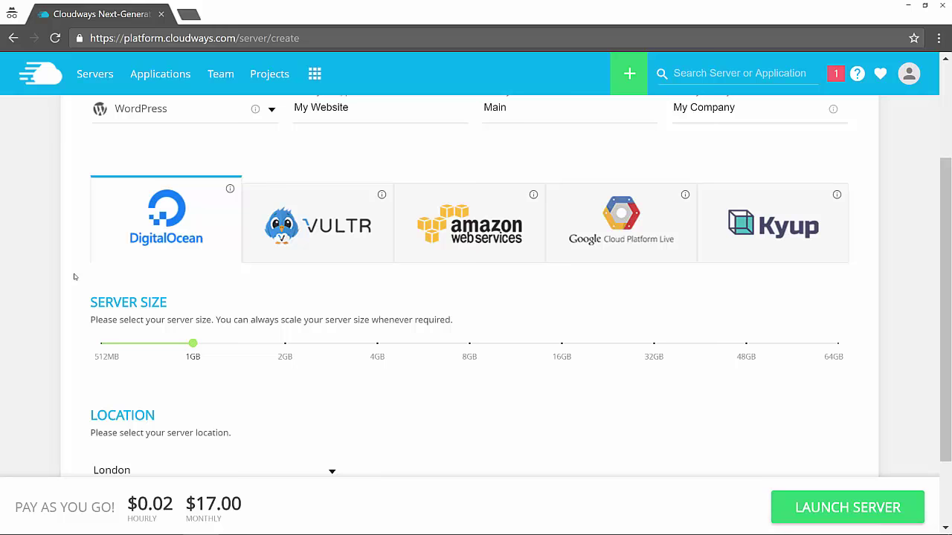
scroll(73, 277, "down", 1)
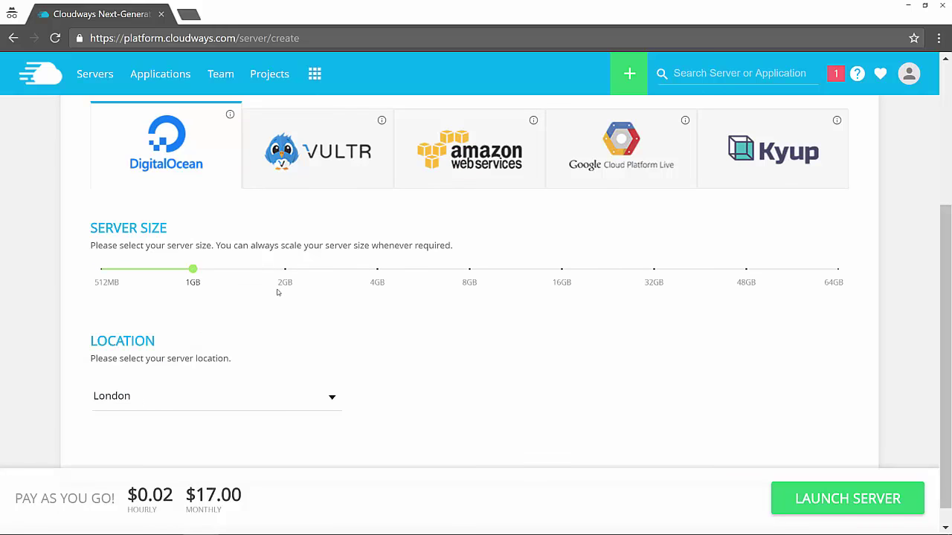
scroll(277, 292, "down", 1)
left_click(178, 380)
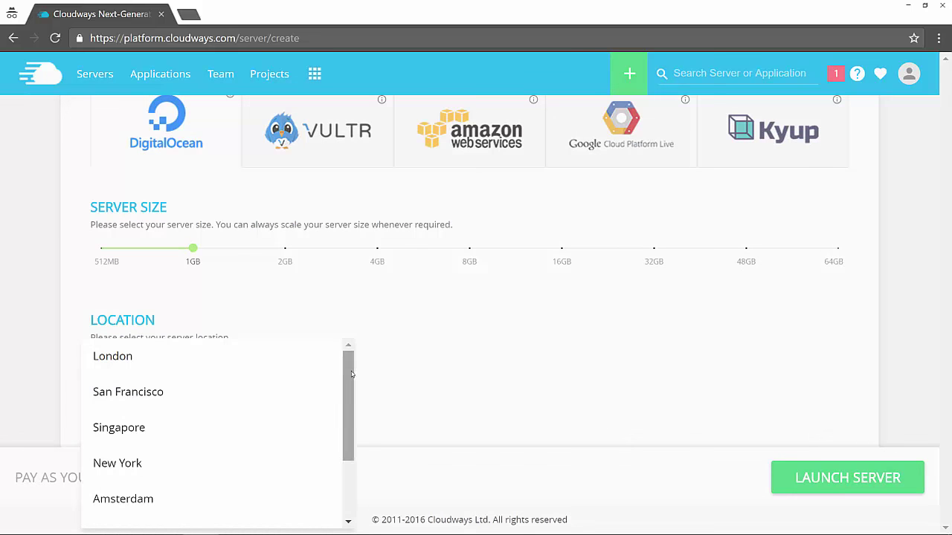
left_click_drag(352, 375, 350, 353)
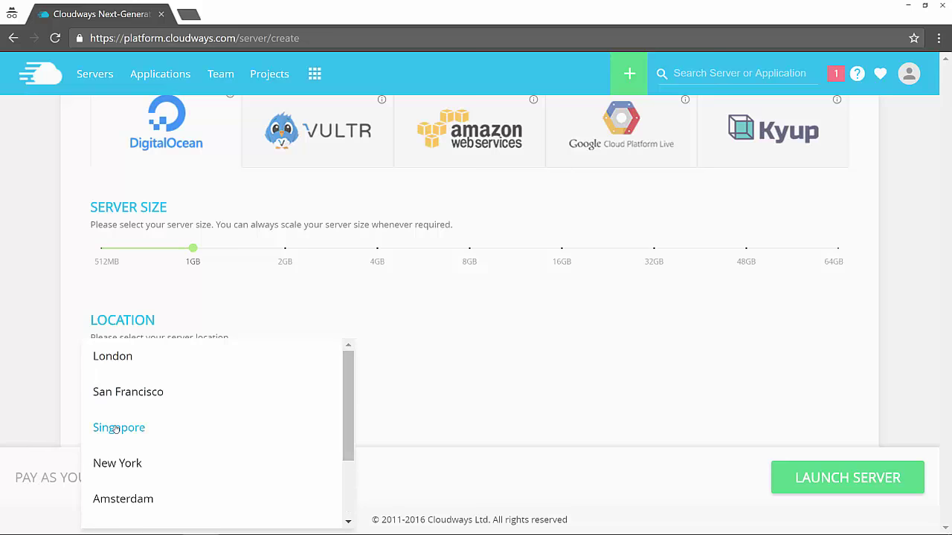
left_click(119, 429)
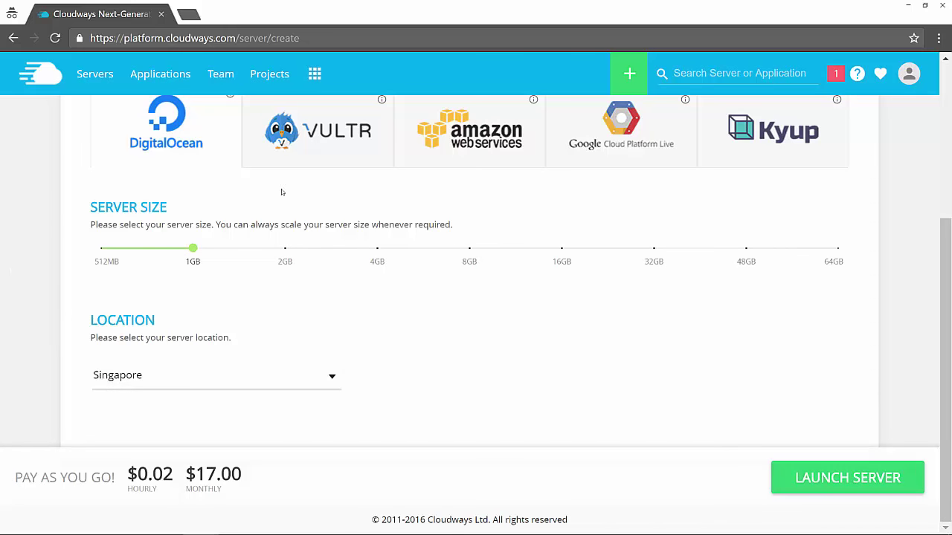
scroll(164, 211, "up", 1)
left_click(307, 199)
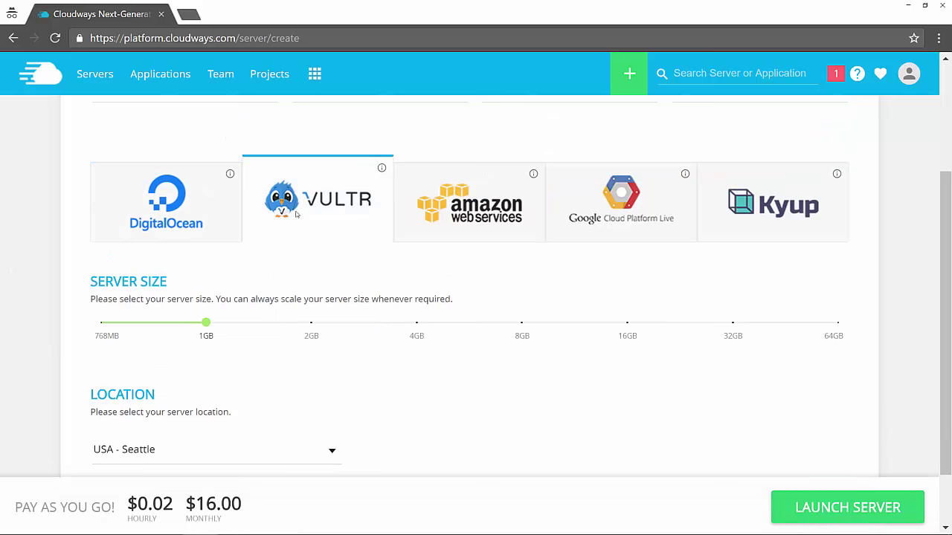
scroll(302, 176, "down", 1)
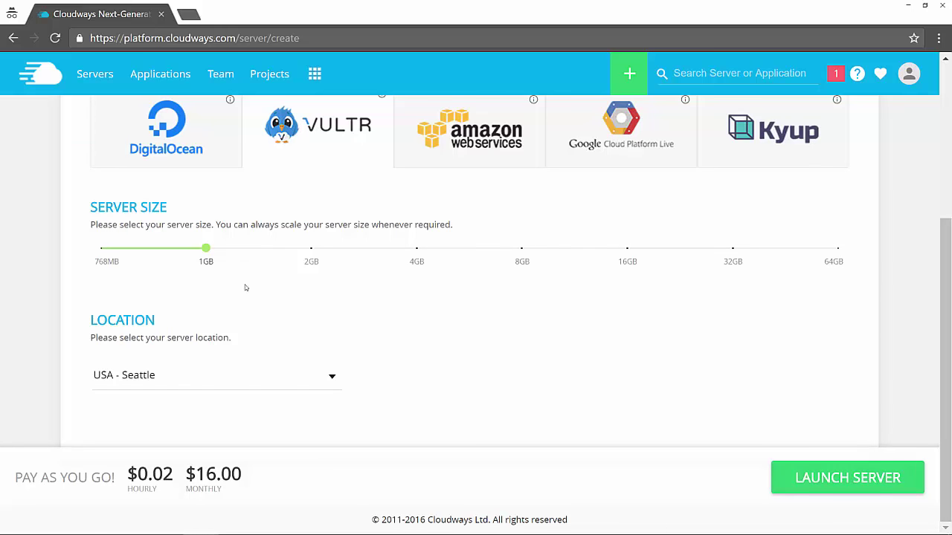
left_click(168, 377)
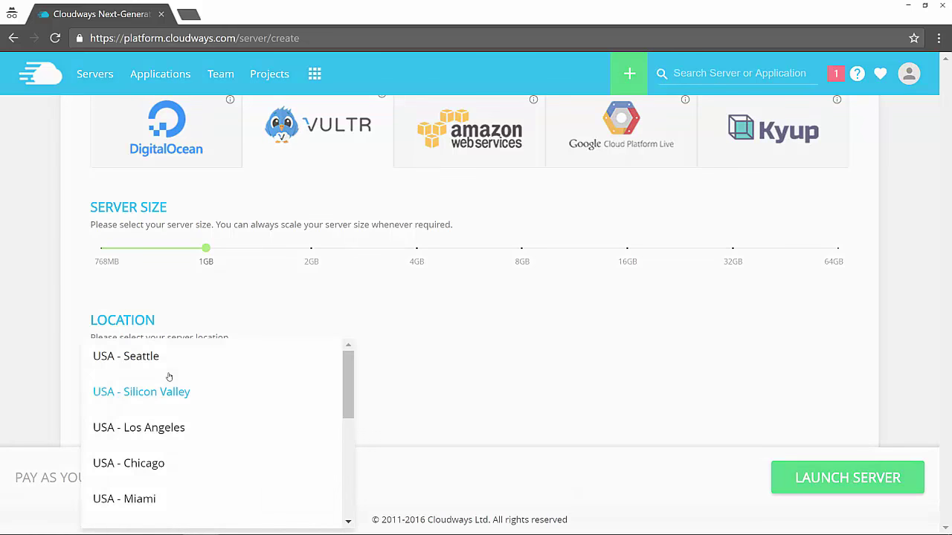
scroll(336, 422, "down", 2)
scroll(337, 423, "down", 6)
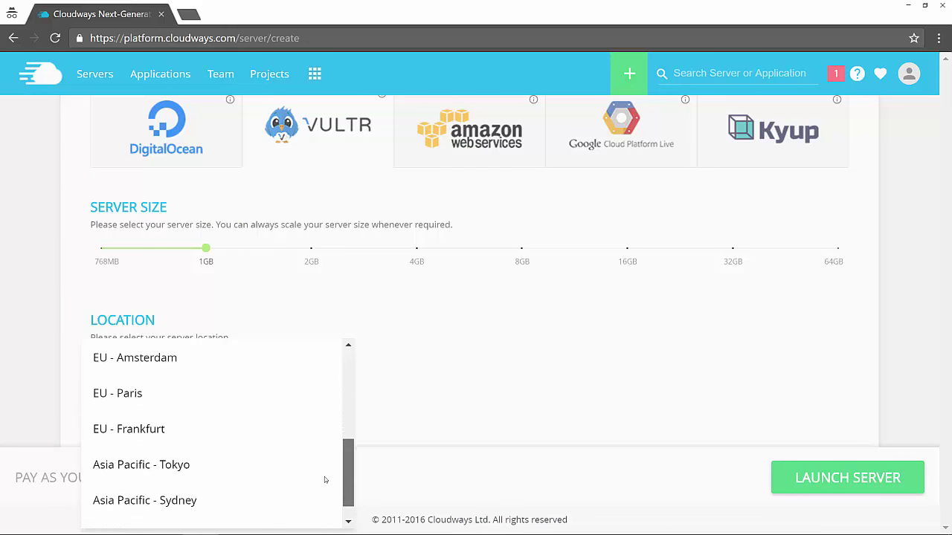
left_click(182, 487)
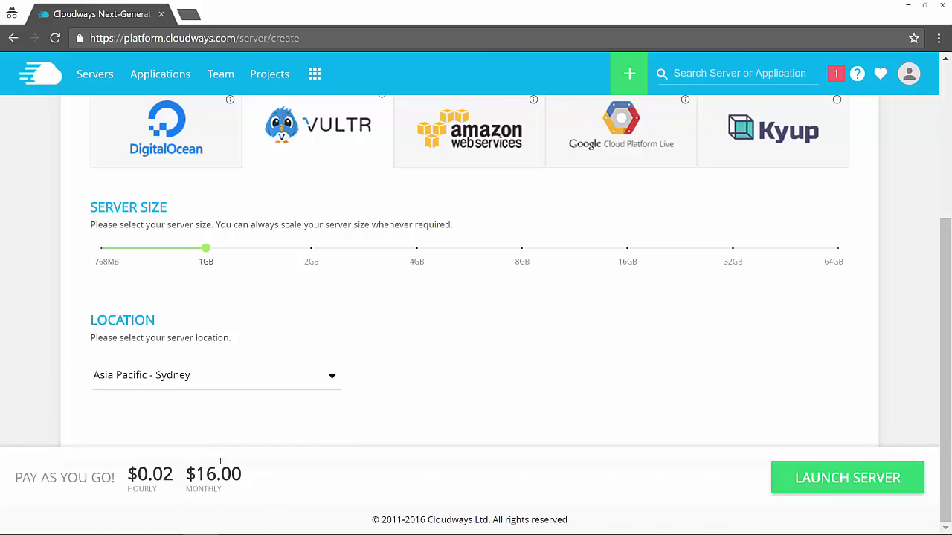
left_click(177, 118)
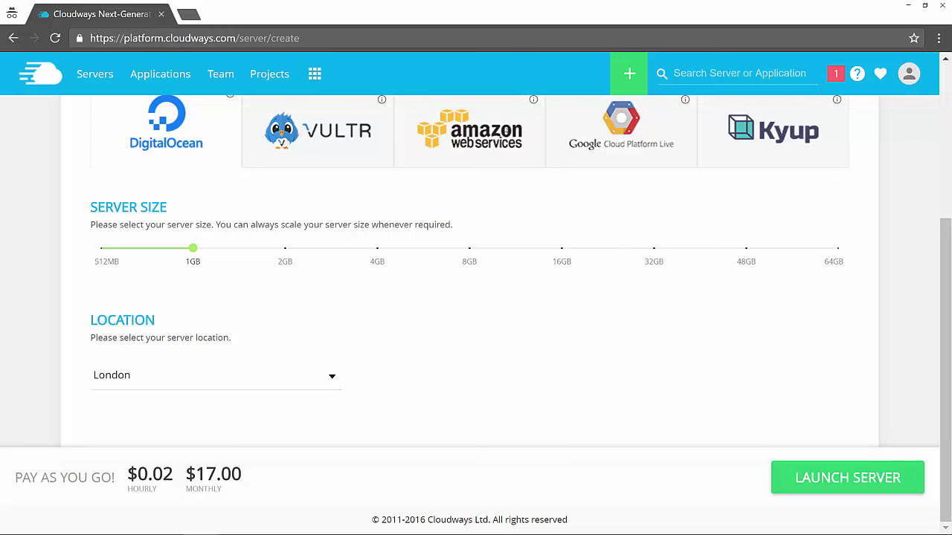
Step: Choose DigitalOcean as the cloud provider, keeping the 1GB server size
left_click(483, 131)
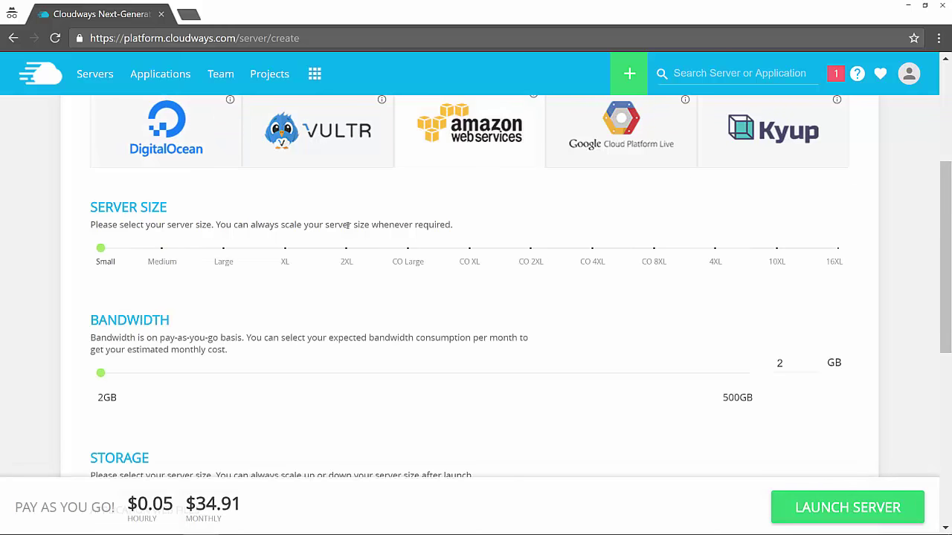
scroll(187, 288, "down", 6)
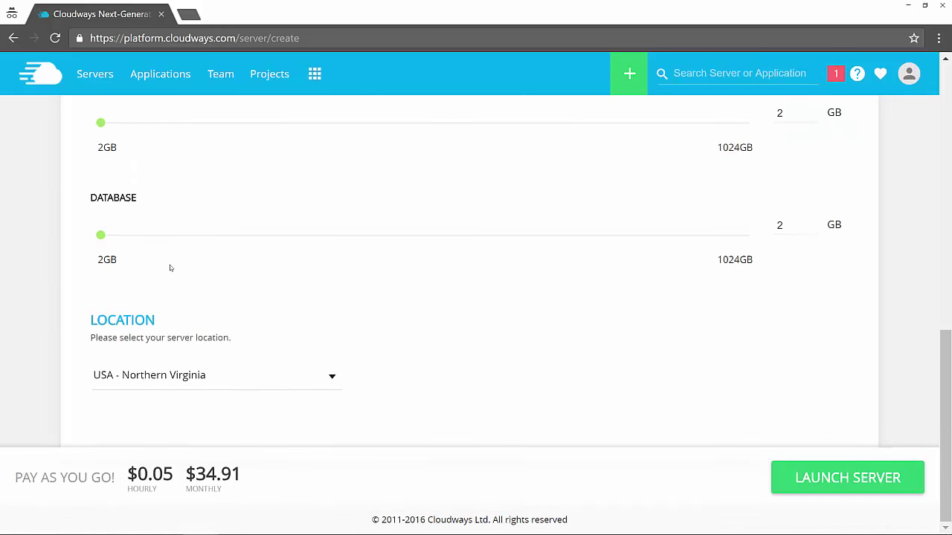
scroll(170, 266, "up", 3)
scroll(274, 361, "down", 1)
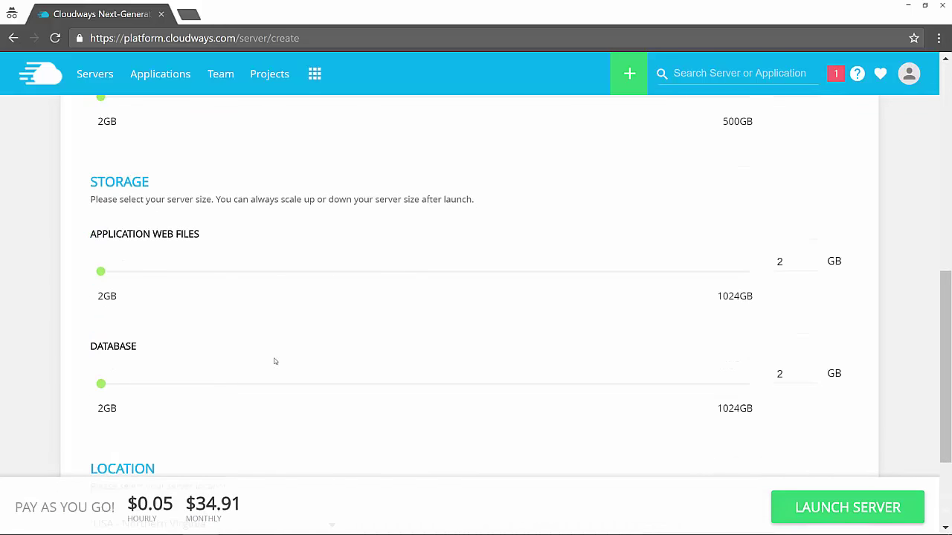
scroll(206, 362, "up", 8)
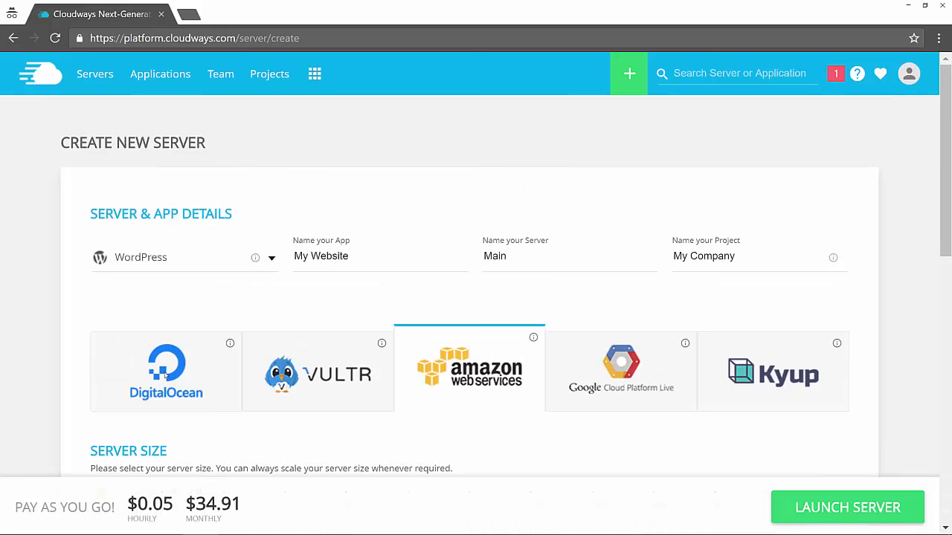
left_click(158, 383)
Step: Set the server location to Singapore
scroll(79, 301, "down", 2)
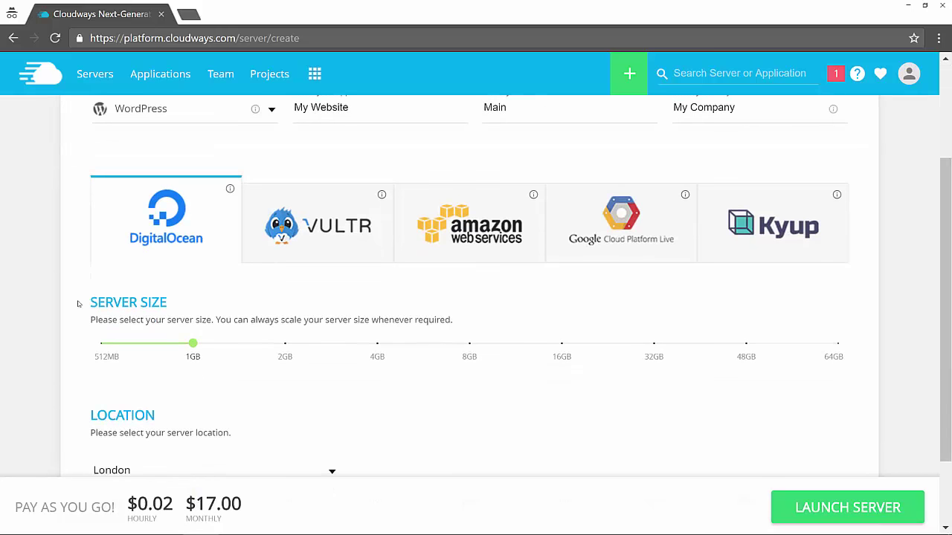
scroll(82, 302, "down", 1)
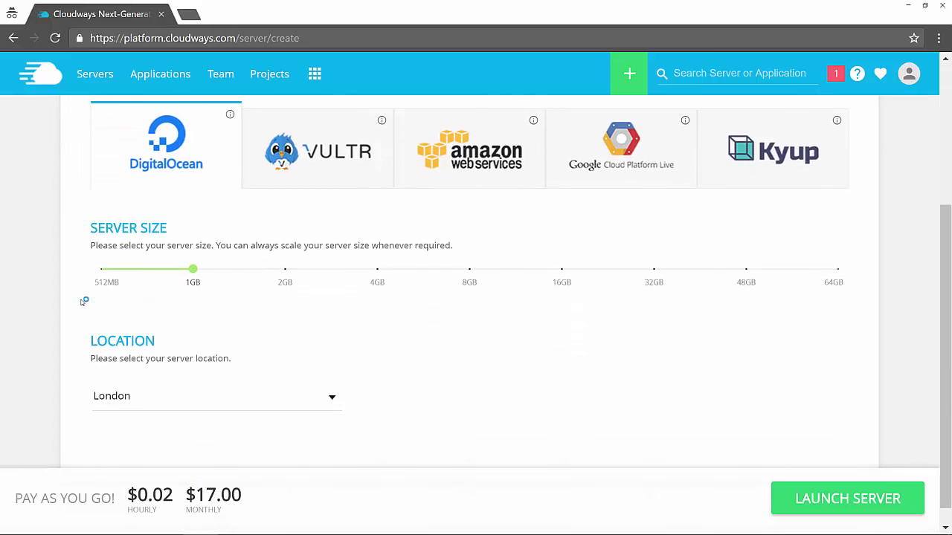
left_click(130, 407)
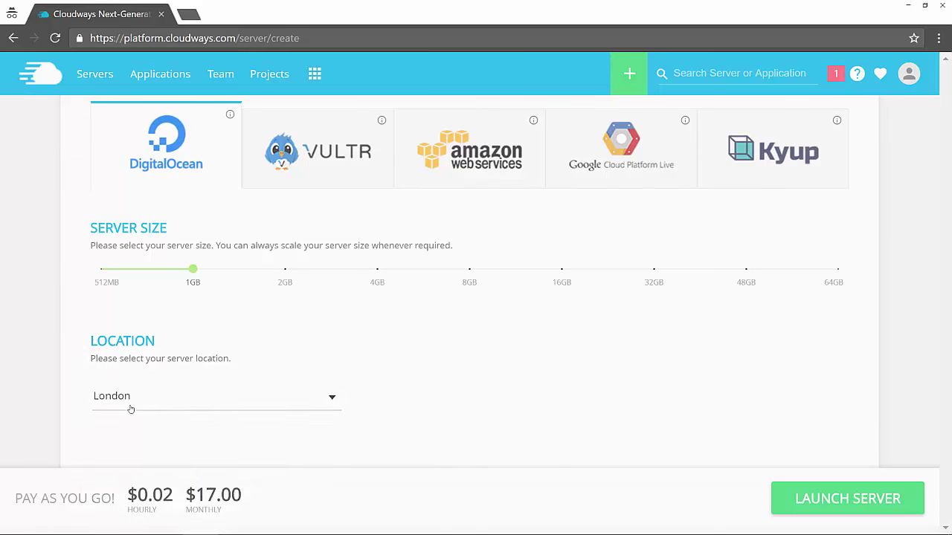
left_click(162, 427)
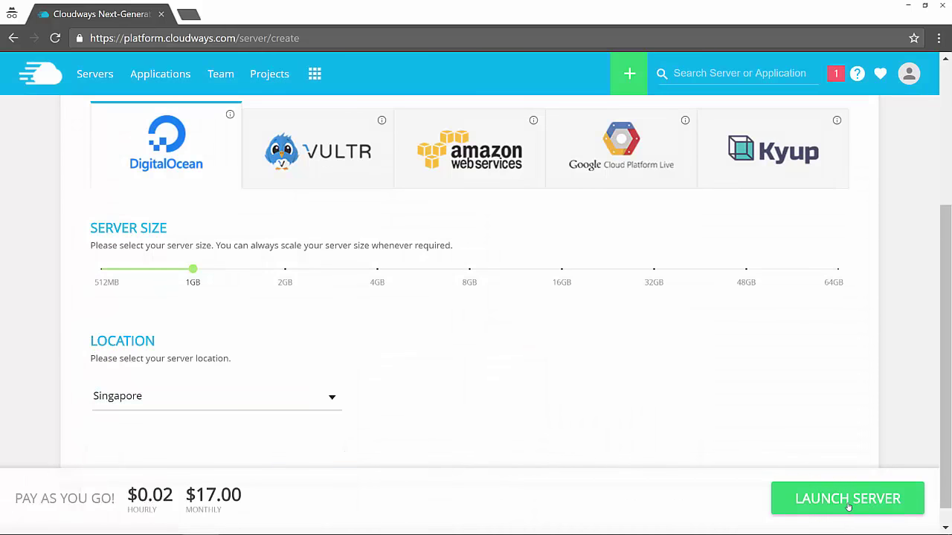
Step: Launch the Main server, dismiss the tour tip and minimize the support chat
left_click(849, 508)
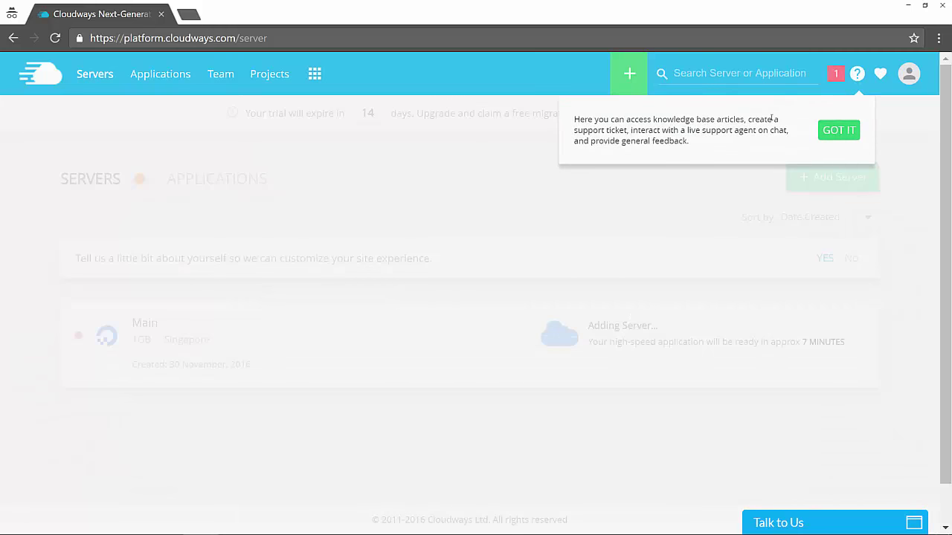
left_click(838, 131)
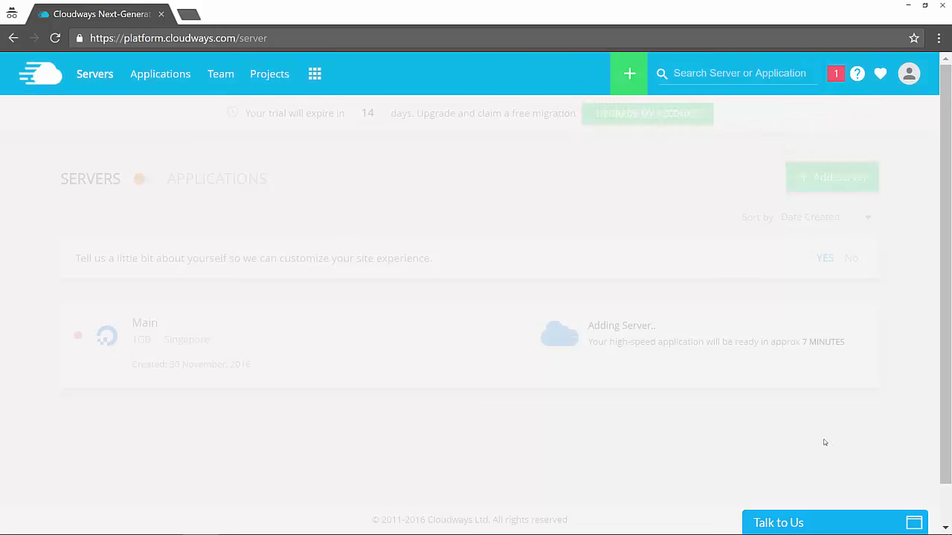
left_click(812, 525)
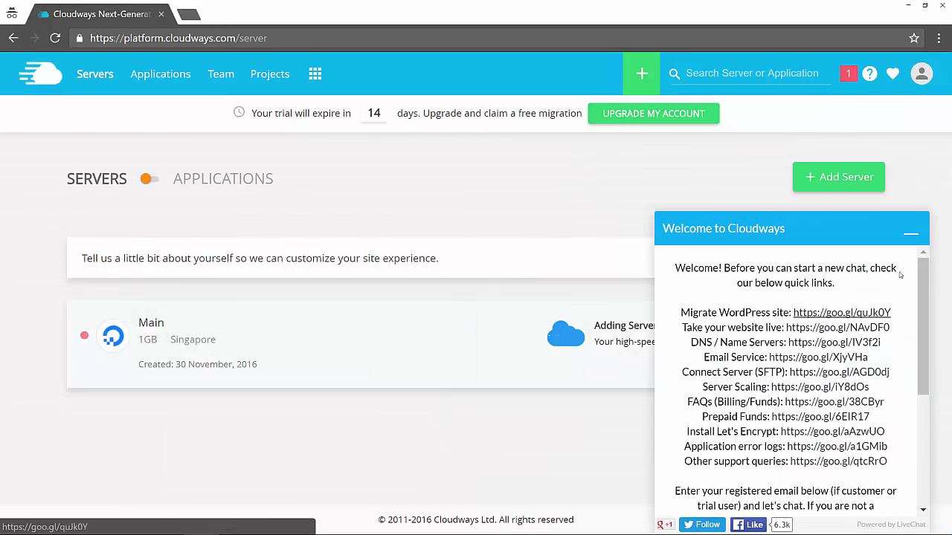
left_click(910, 234)
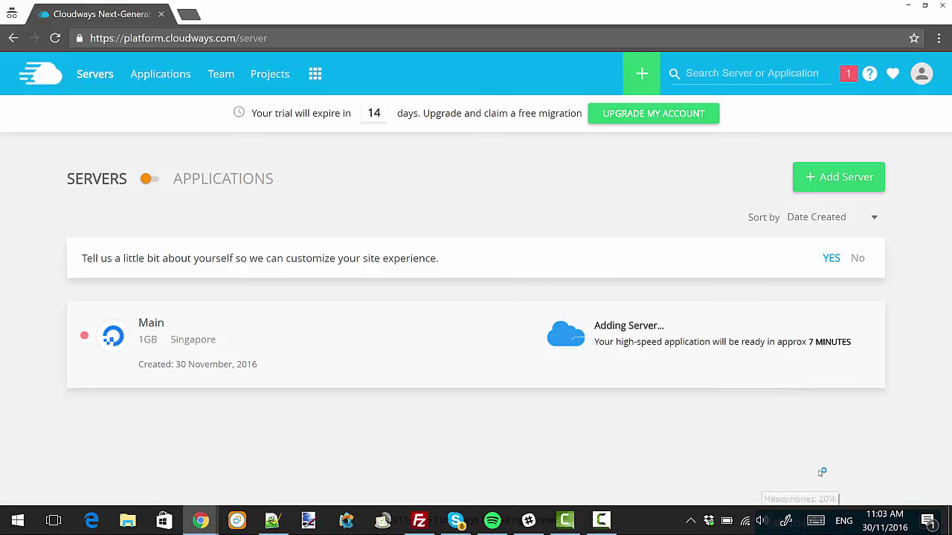
left_click(601, 520)
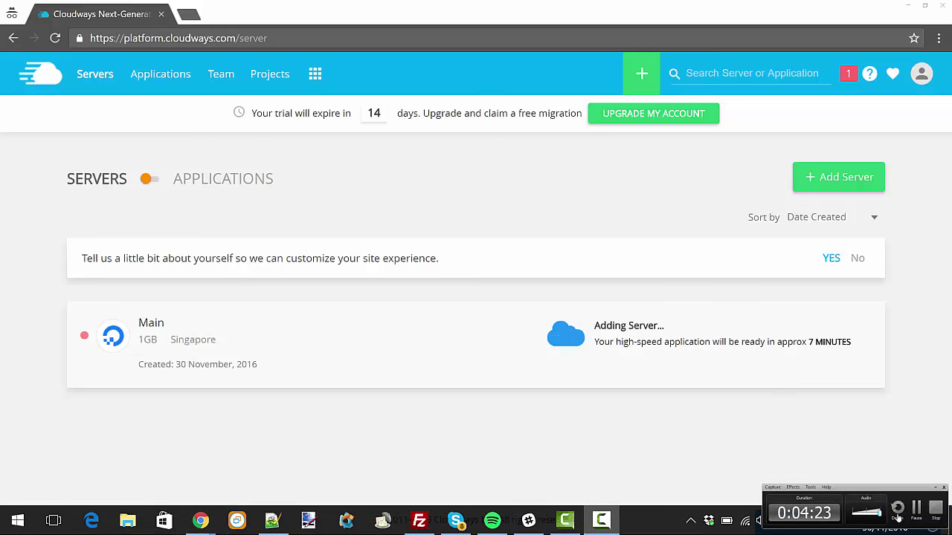
left_click(922, 515)
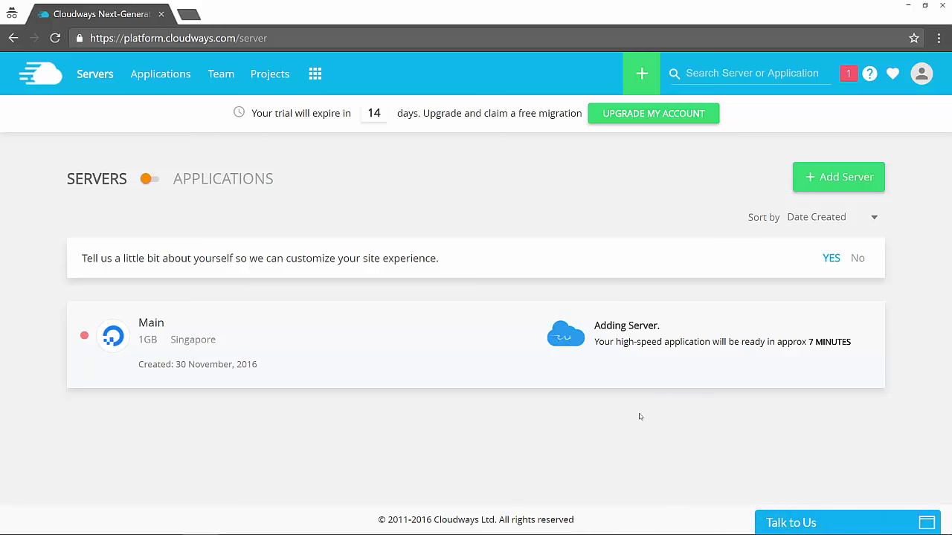
Step: Go to the Team page and look over its member options
left_click(229, 79)
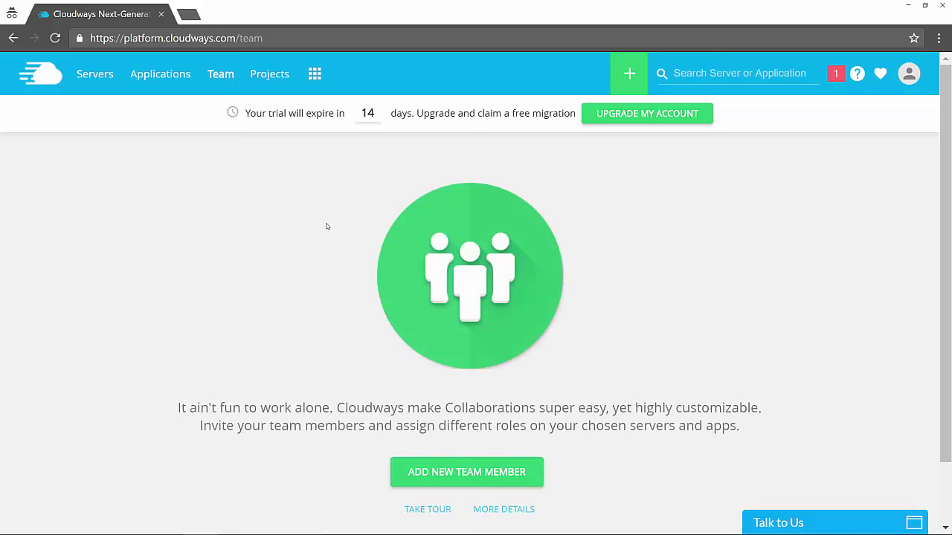
scroll(327, 226, "down", 2)
scroll(375, 211, "up", 2)
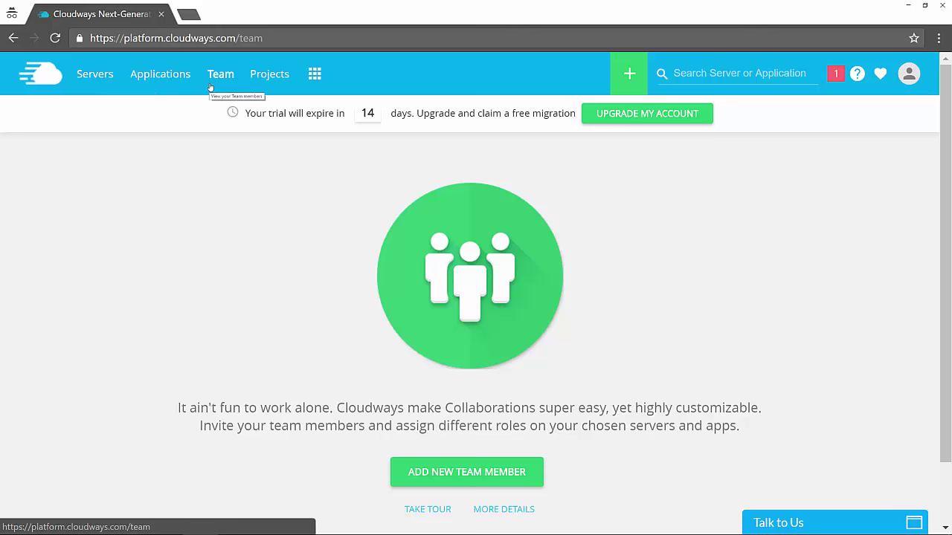
Step: Start a new team member and tick Support Access and Console Access, leaving Billing off
left_click(451, 473)
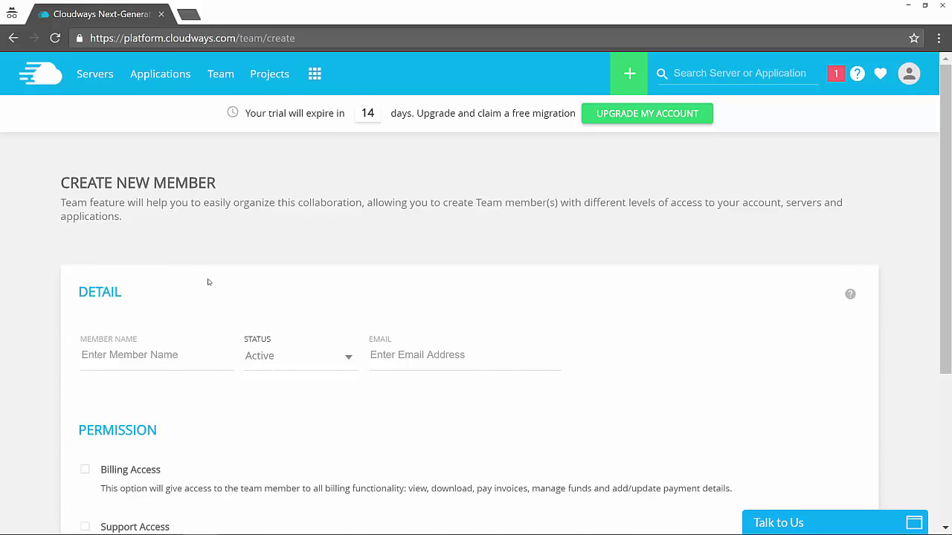
scroll(208, 282, "down", 3)
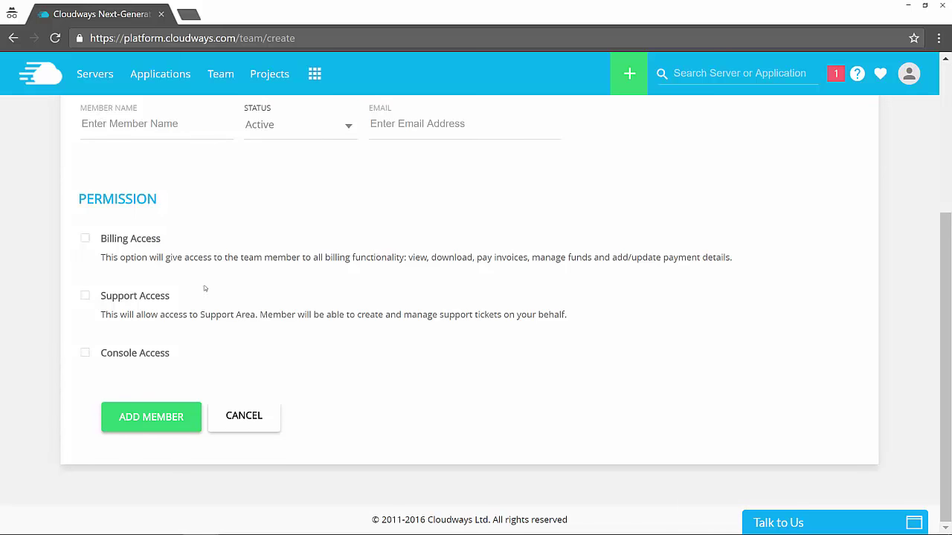
left_click(85, 239)
left_click(86, 239)
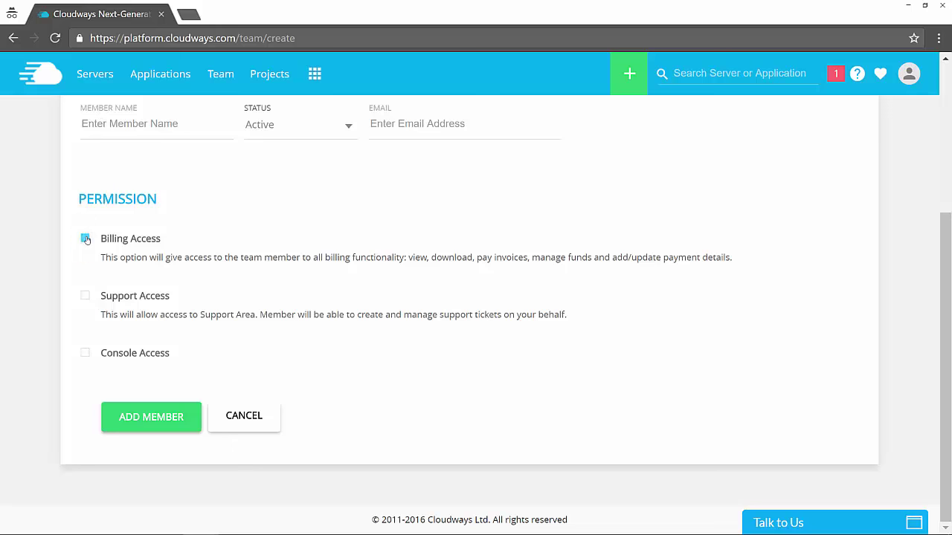
left_click(86, 296)
left_click(84, 354)
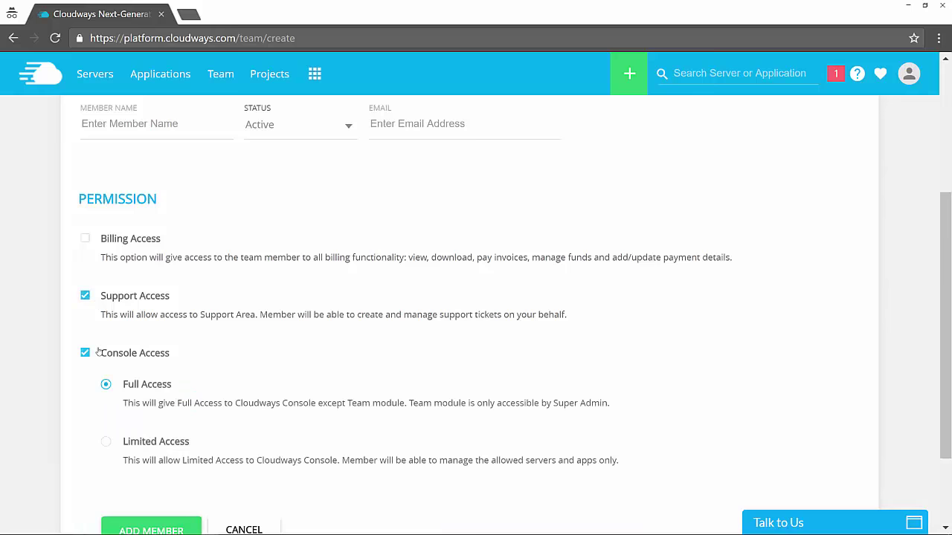
Step: Restrict console access to Limited Access, leaving the Add Server permission off
scroll(240, 282, "down", 1)
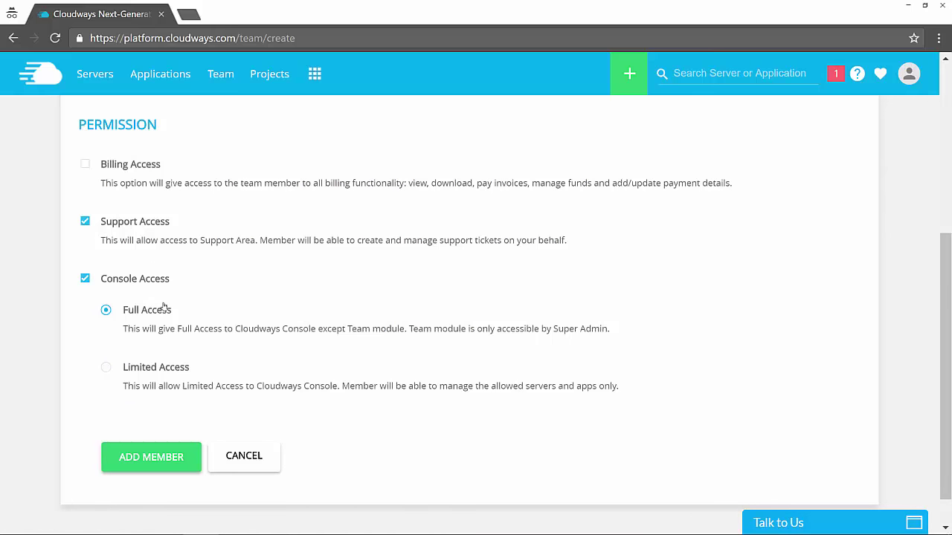
left_click(119, 365)
scroll(296, 262, "down", 2)
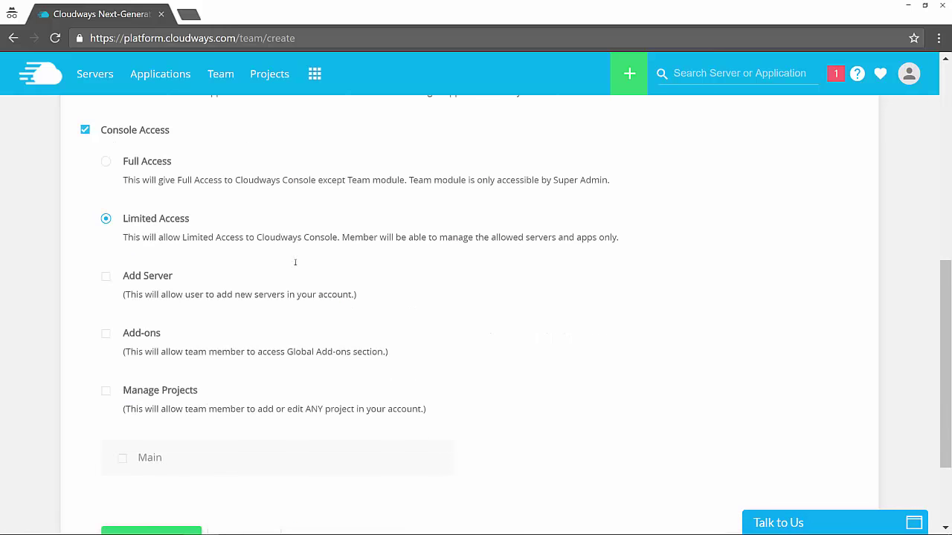
left_click(106, 277)
left_click(106, 277)
scroll(243, 234, "up", 1)
scroll(245, 233, "up", 6)
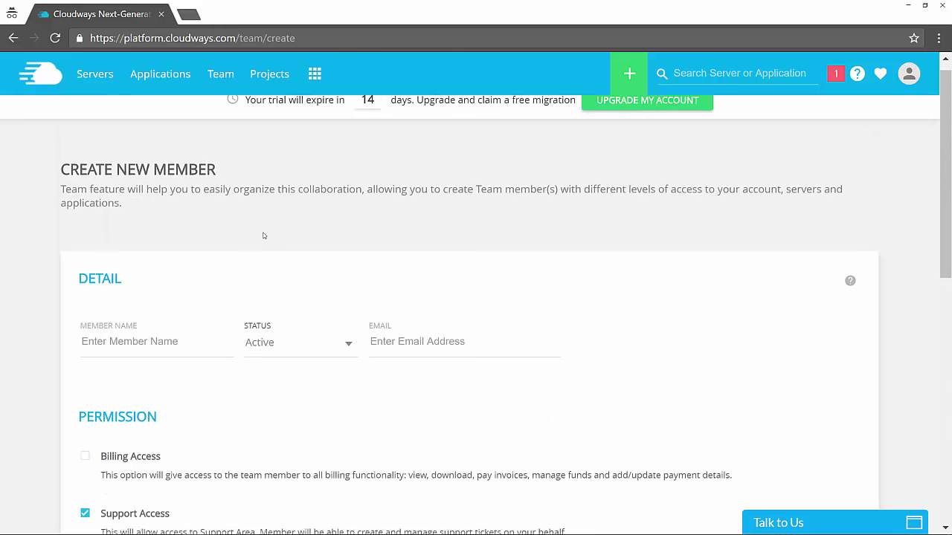
scroll(263, 235, "down", 5)
scroll(263, 235, "down", 1)
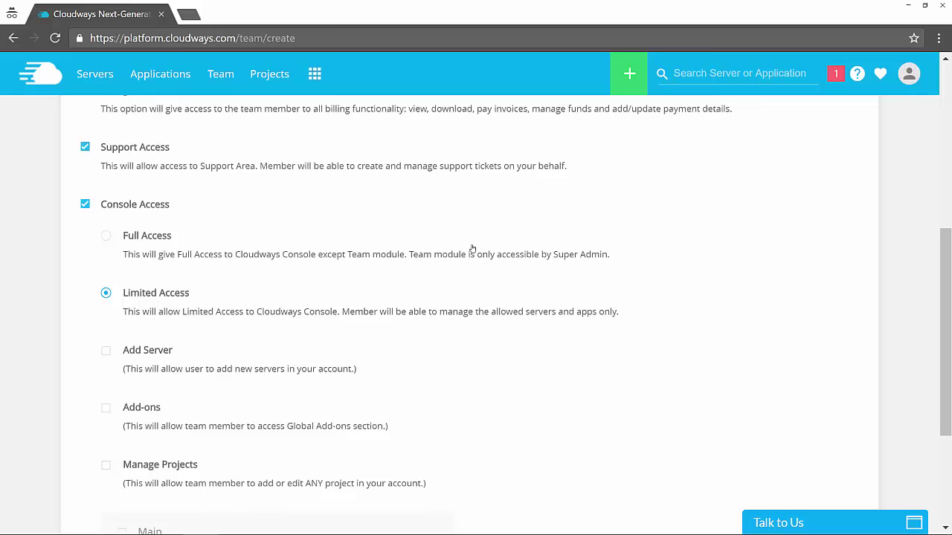
scroll(450, 239, "up", 3)
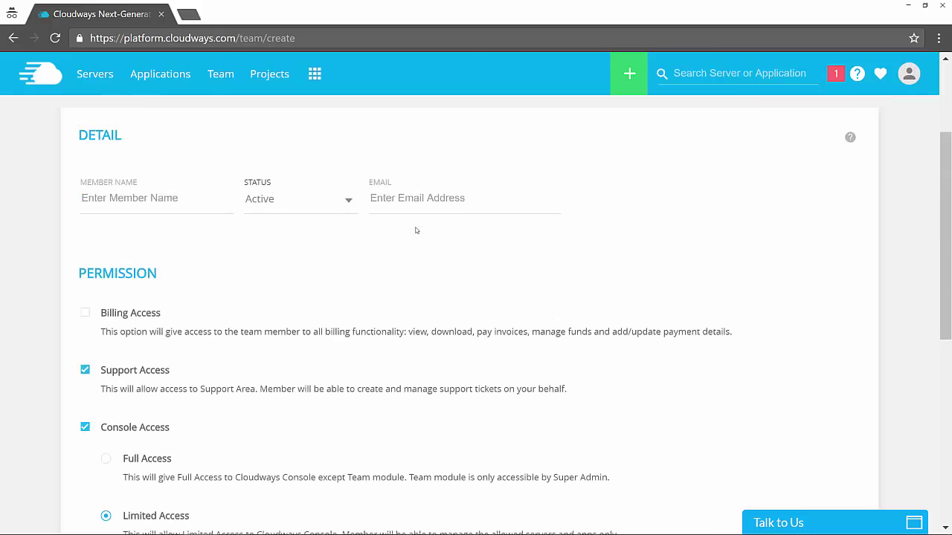
left_click(315, 75)
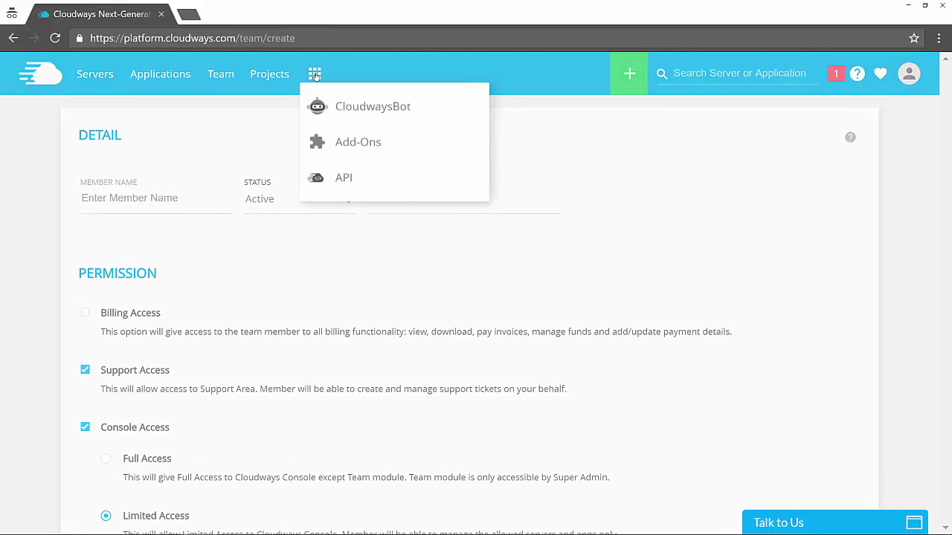
Step: On the Add-Ons page, subscribe to the SMTP Add-on's Free plan
left_click(343, 147)
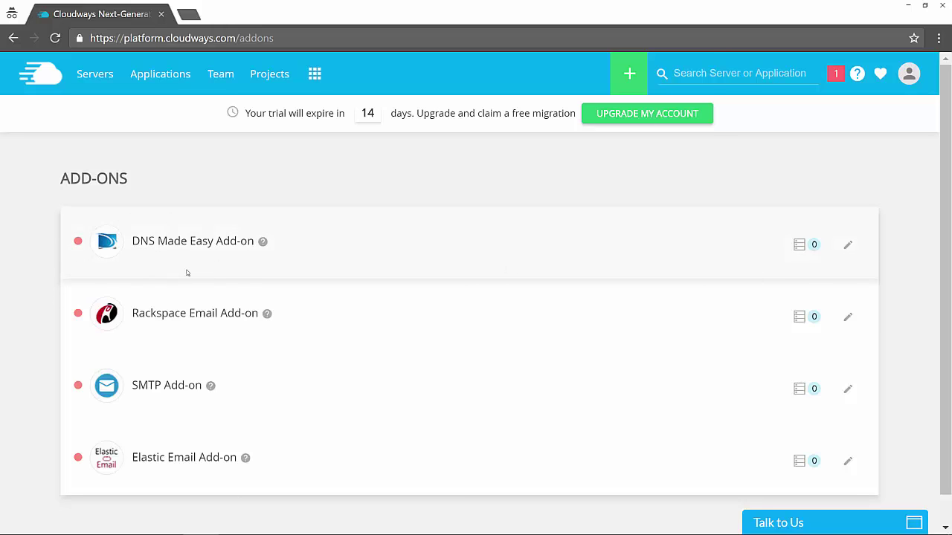
left_click_drag(133, 386, 201, 385)
left_click(202, 385)
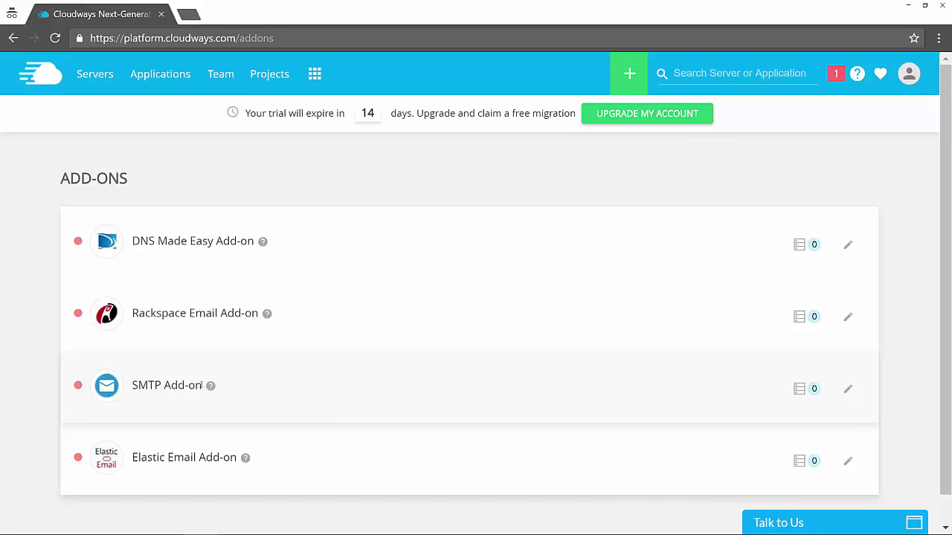
left_click(849, 391)
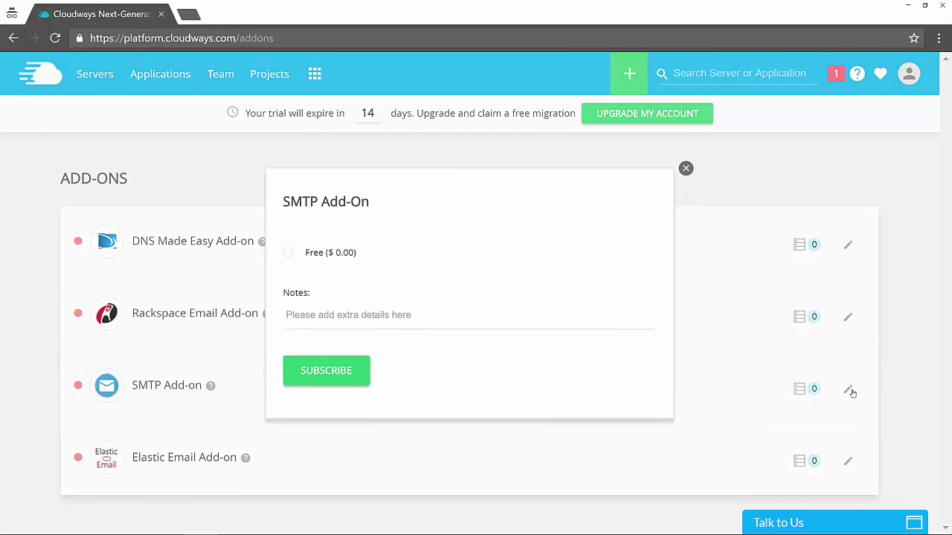
left_click_drag(336, 253, 341, 253)
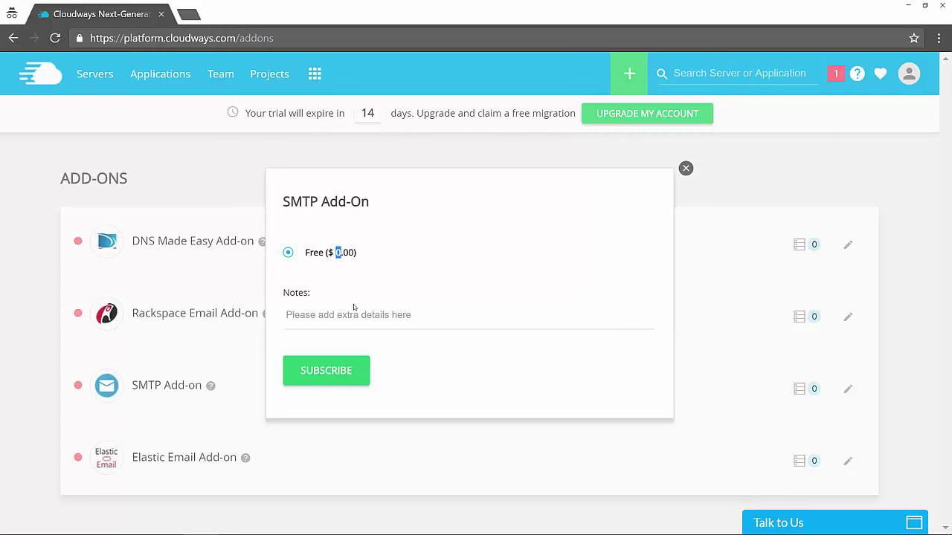
left_click(336, 376)
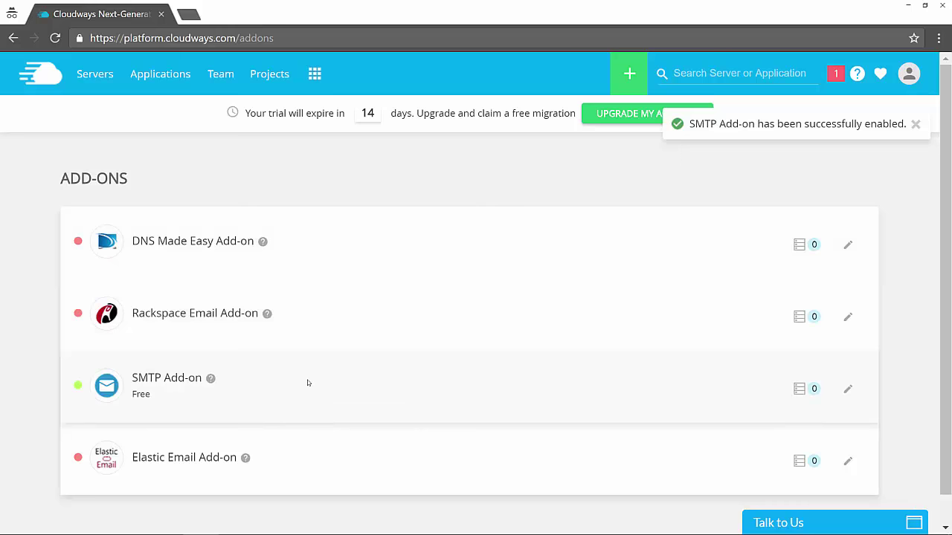
mouse_move(611, 524)
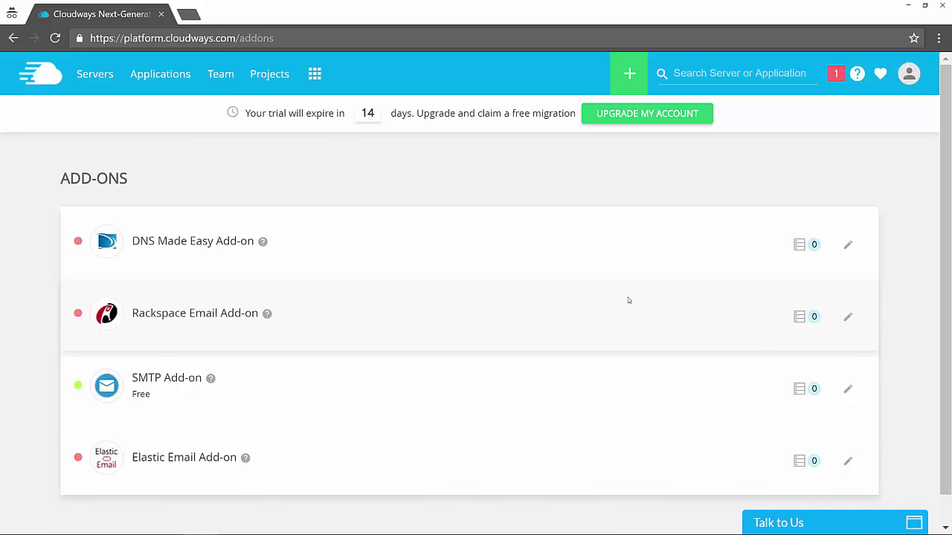
Step: Open SendGrid in a new private tab and go to its Pricing page
left_click(195, 14)
type("sendgrid.com")
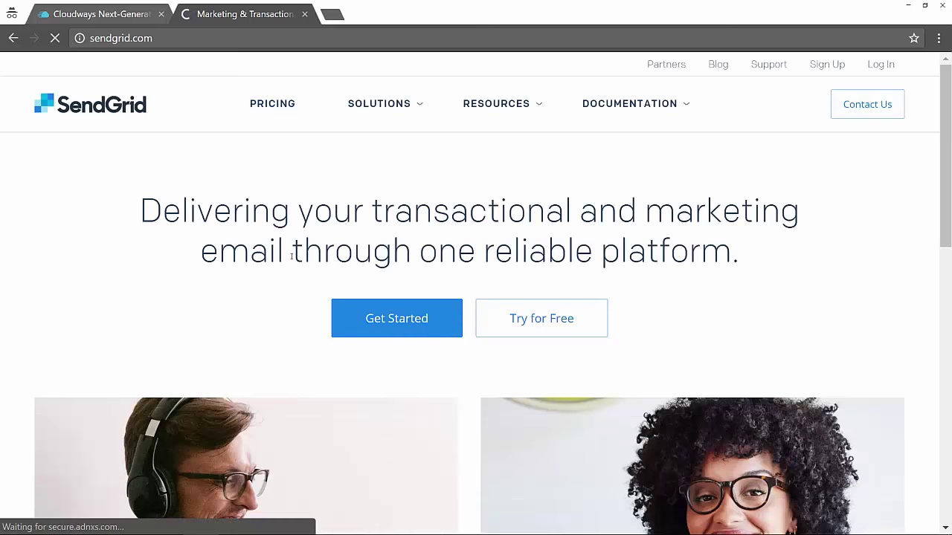
left_click(446, 301)
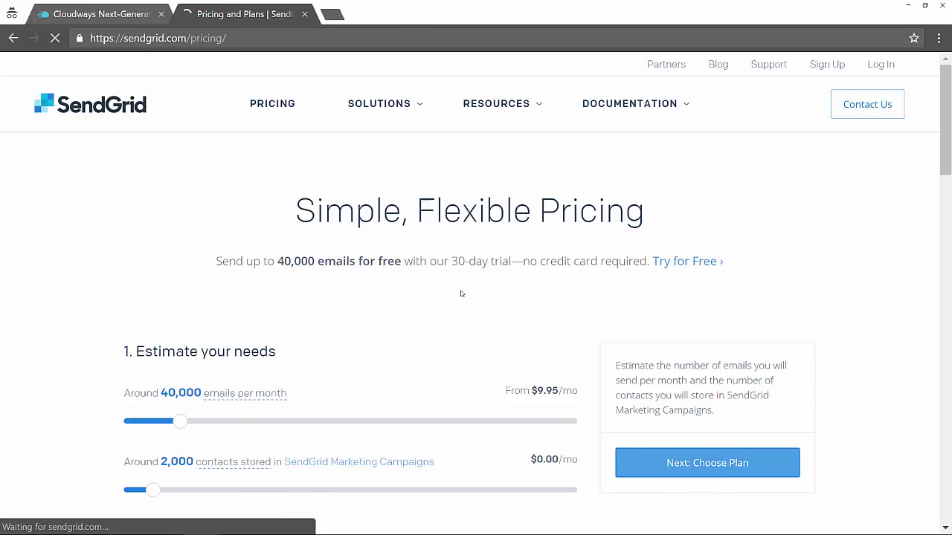
Step: Scroll through SendGrid's plans and open the Trial 40K free sign-up form
scroll(461, 293, "down", 1)
scroll(460, 293, "down", 1)
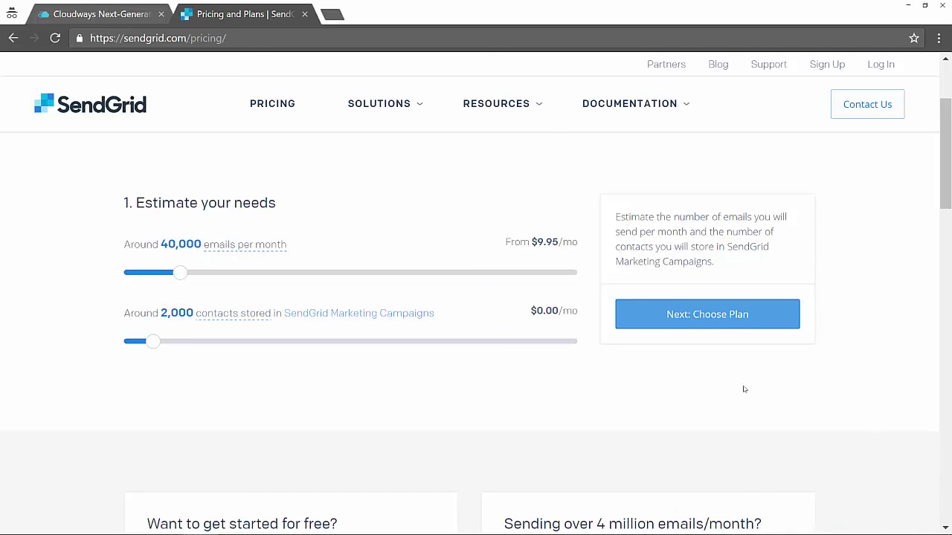
scroll(527, 387, "down", 3)
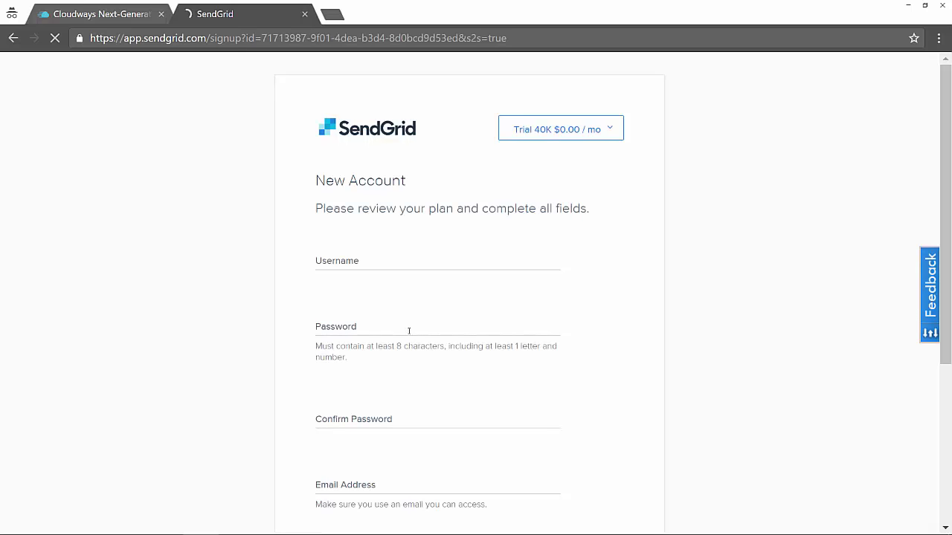
scroll(318, 287, "down", 1)
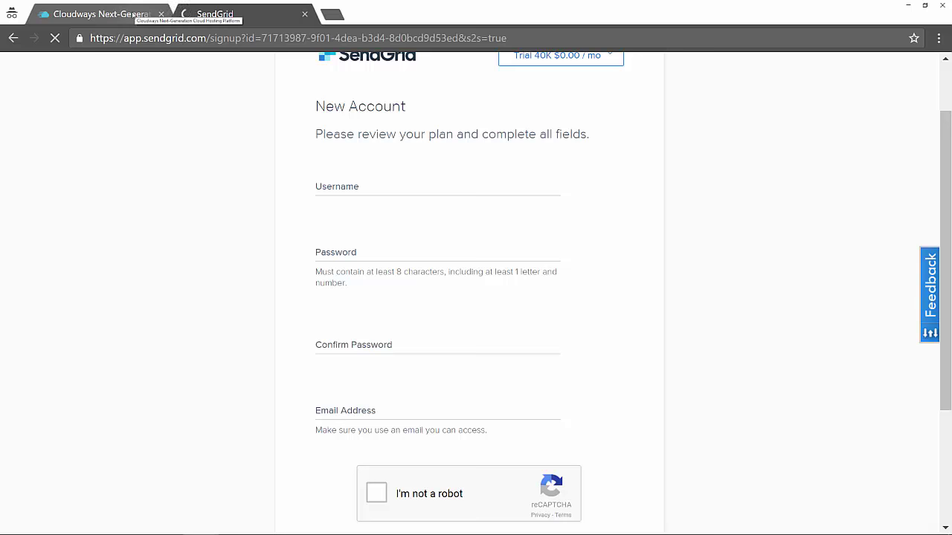
scroll(251, 187, "down", 3)
scroll(223, 240, "up", 4)
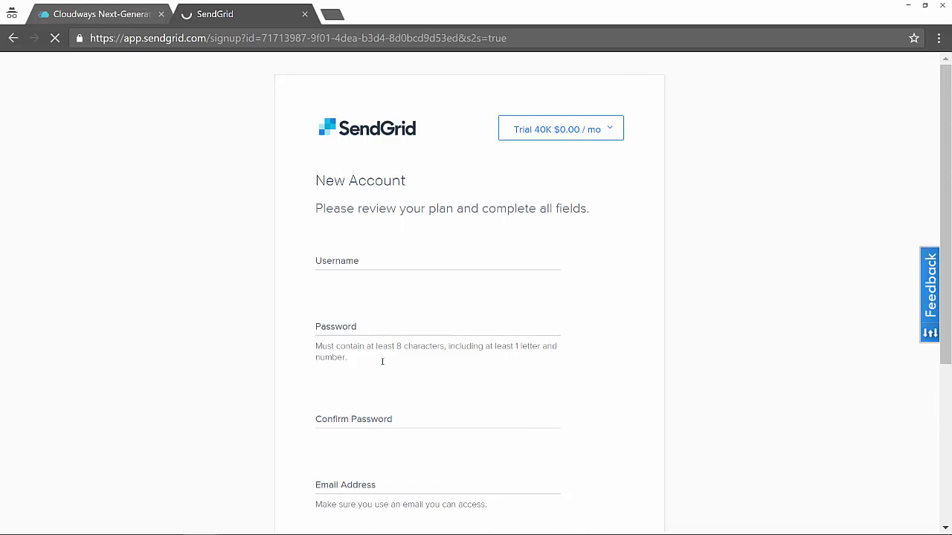
mouse_move(476, 533)
left_click(600, 520)
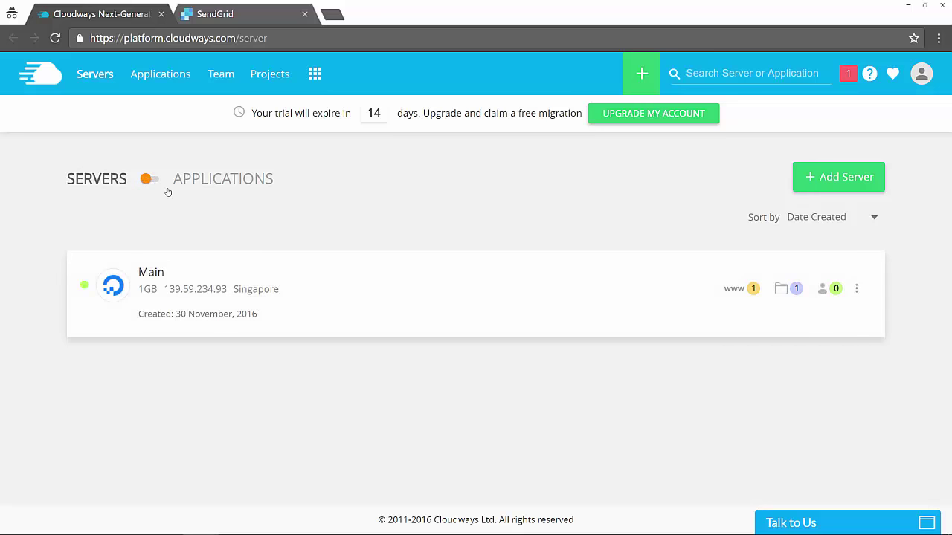
Step: Open the Main server's management page from the Servers list
left_click(856, 288)
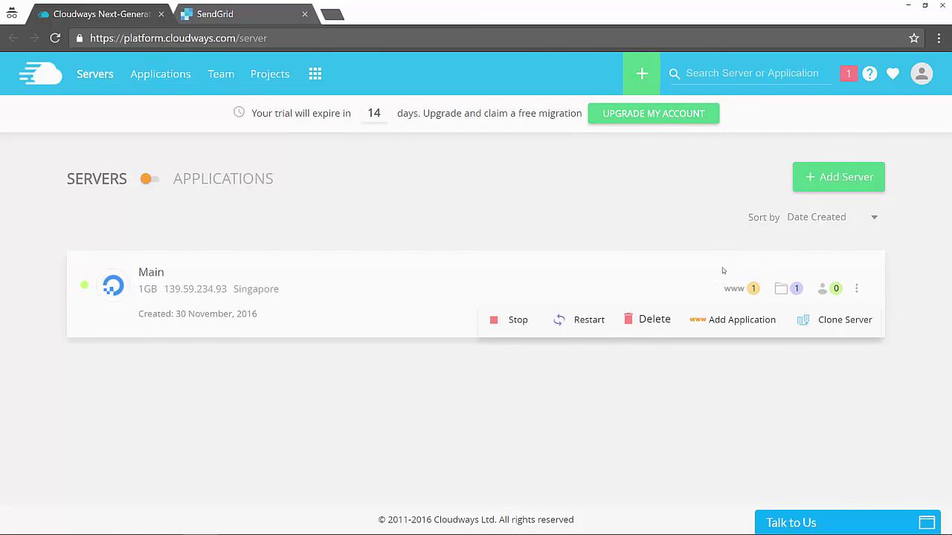
left_click(154, 272)
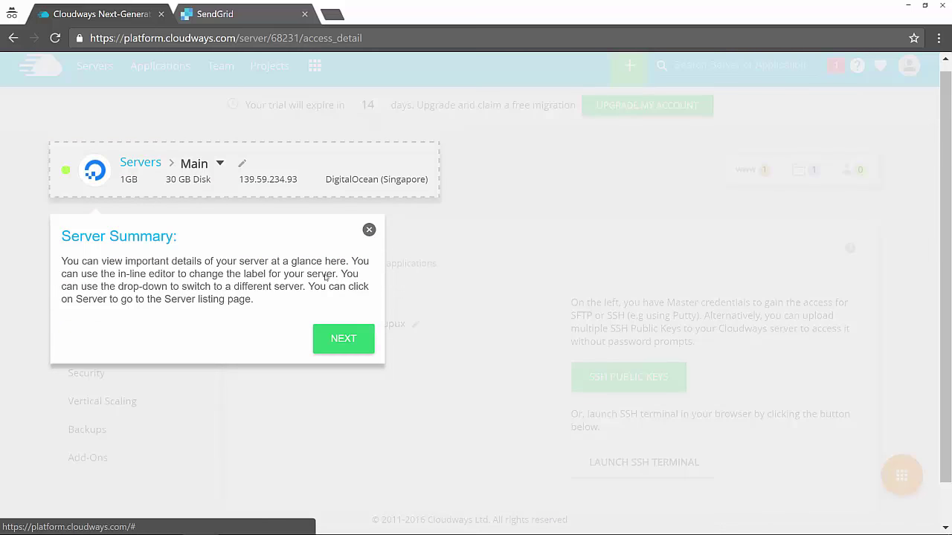
Step: Dismiss the Server Summary tour tip and open the Main server's Add-Ons page
left_click(368, 230)
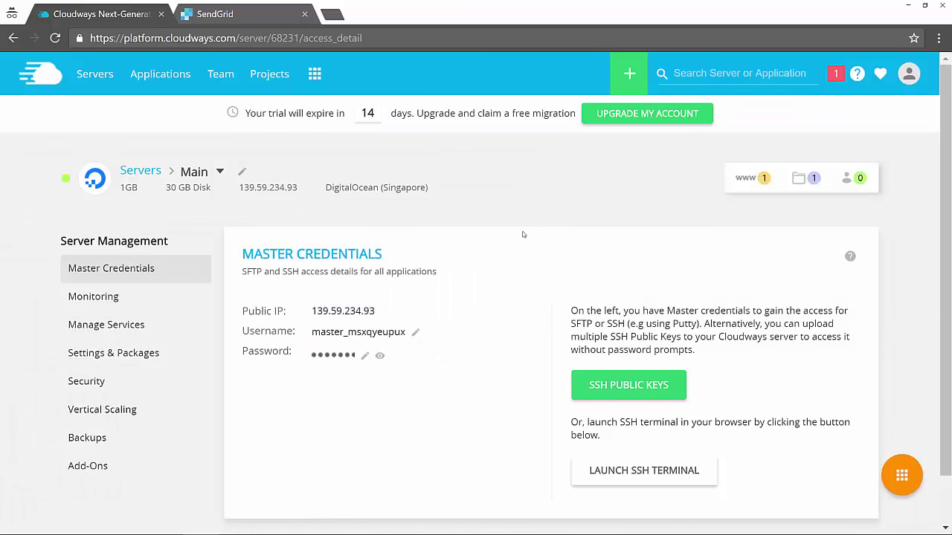
scroll(508, 250, "down", 1)
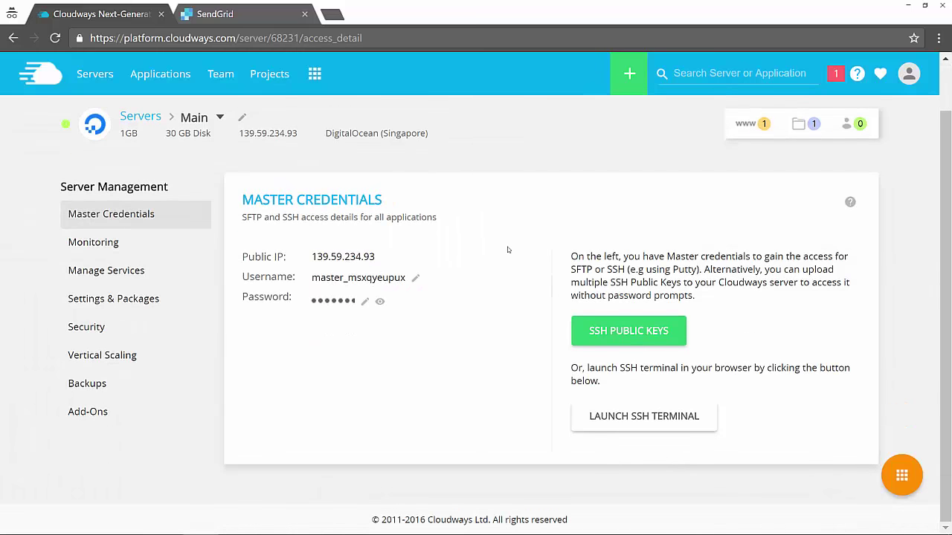
left_click(87, 412)
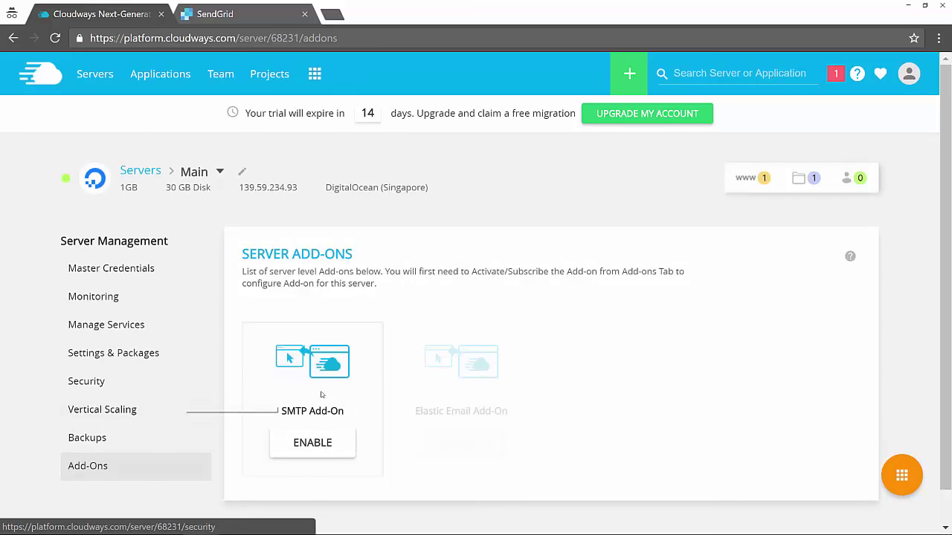
scroll(318, 389, "down", 1)
Step: Review the SMTP Add-On with SendGrid as provider, then close it without enabling
left_click(314, 405)
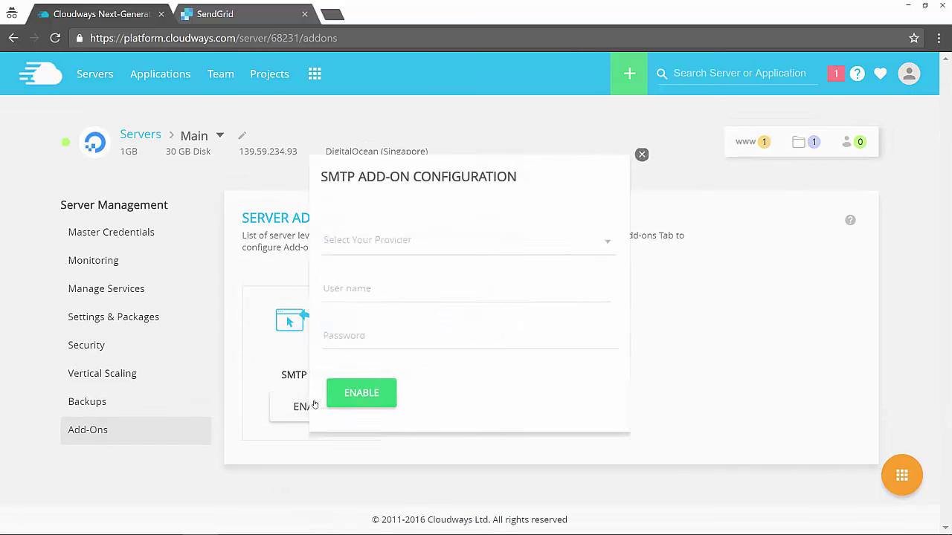
left_click(413, 245)
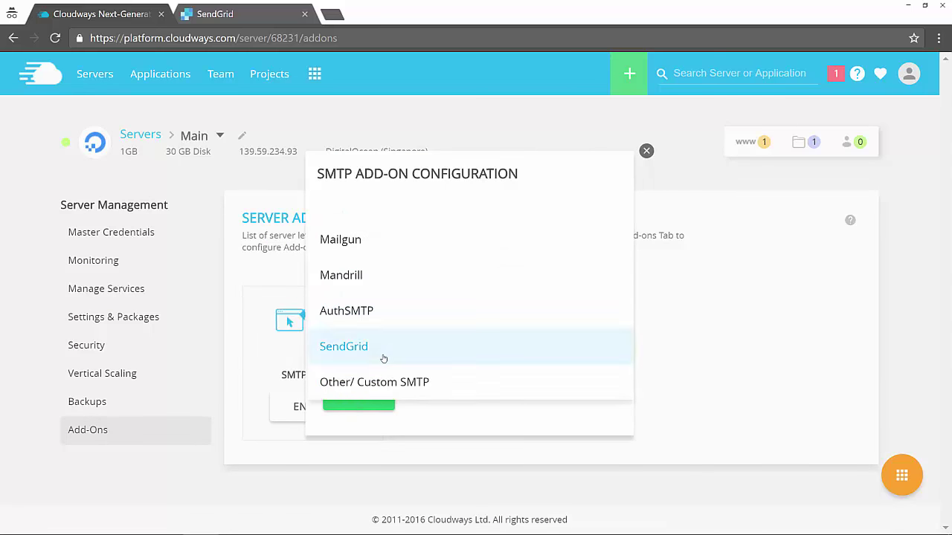
left_click(384, 354)
left_click(388, 295)
left_click(370, 337)
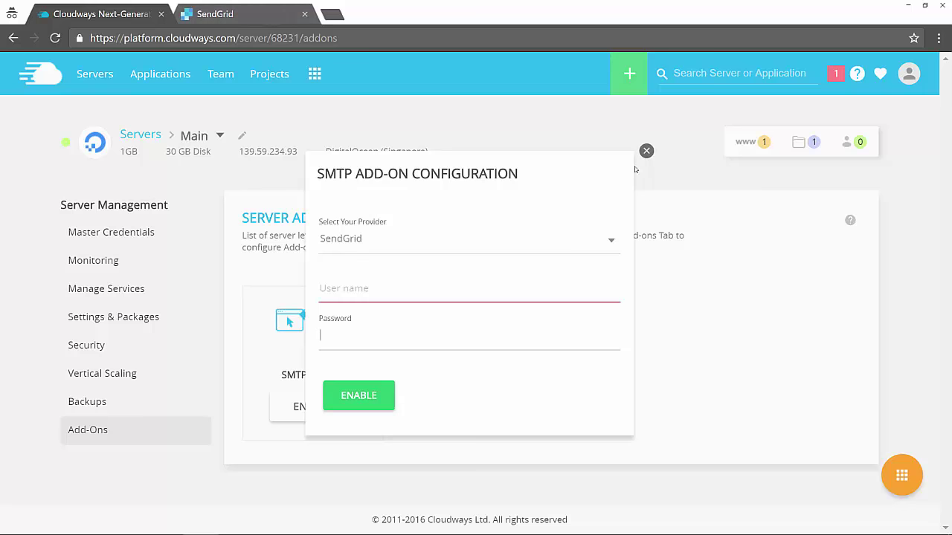
left_click(646, 151)
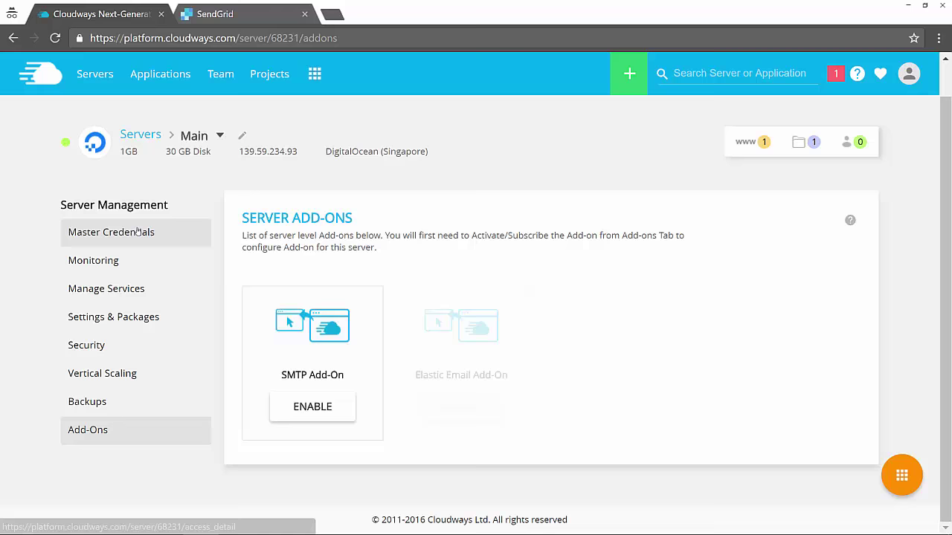
Step: Return to the Main server's Master Credentials and scroll through its SFTP/SSH details
left_click(137, 231)
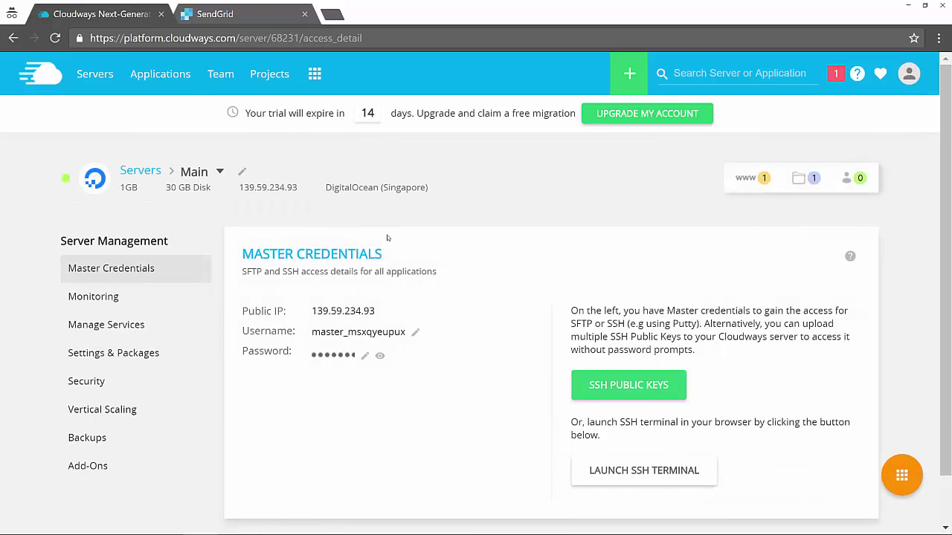
scroll(387, 238, "down", 1)
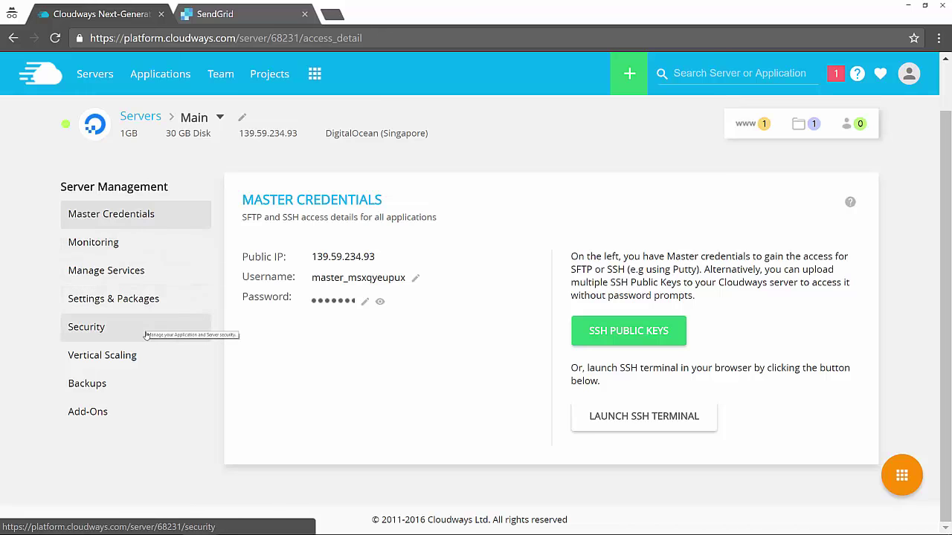
Step: Keep the server backup frequency at 1 Day and backup retention at 1 Week
left_click(127, 385)
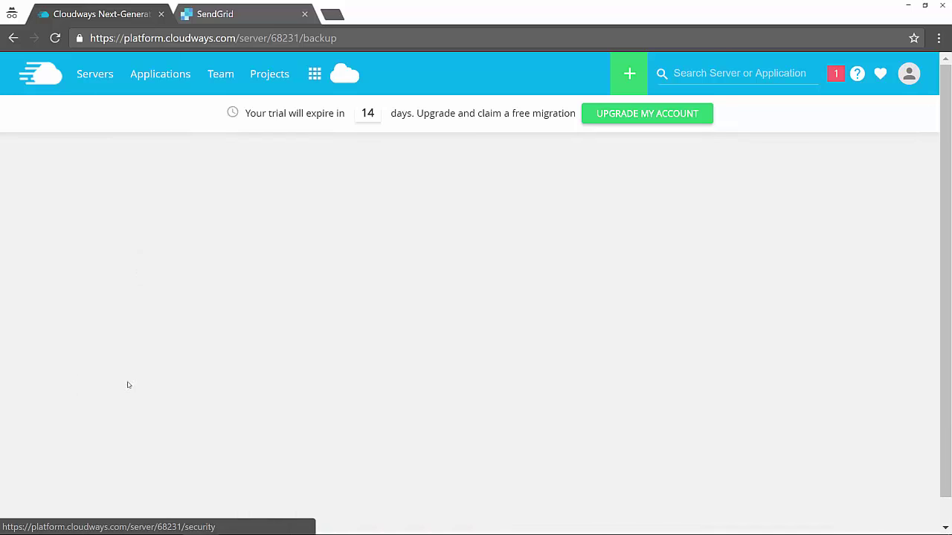
scroll(553, 319, "down", 1)
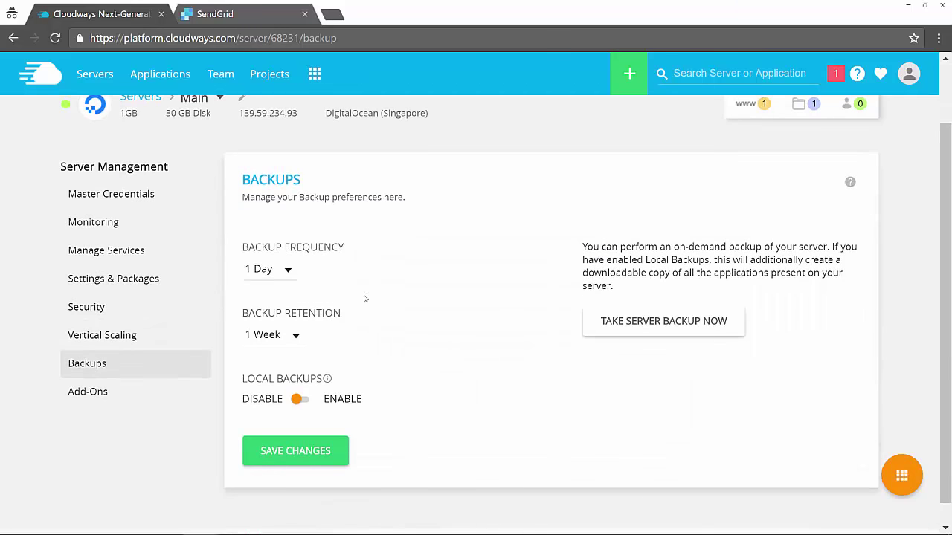
left_click(273, 277)
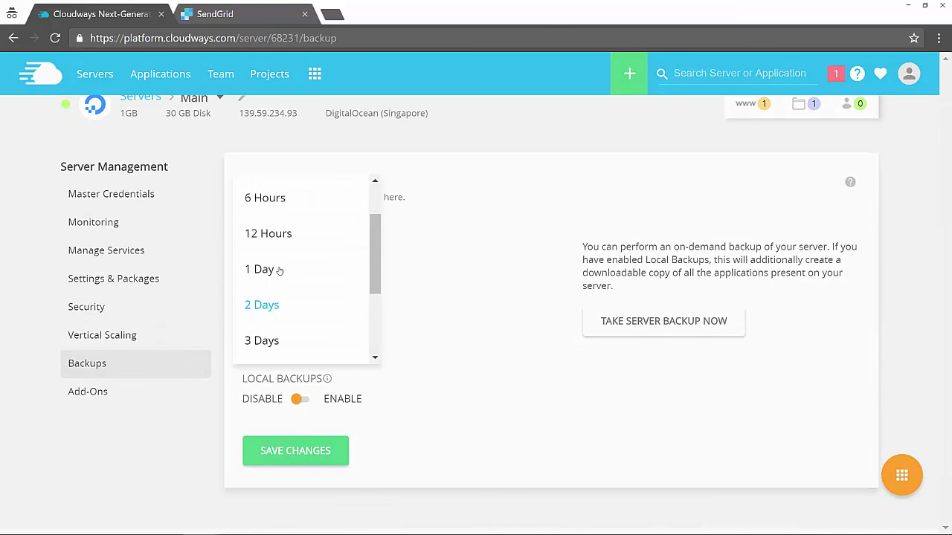
scroll(363, 203, "up", 1)
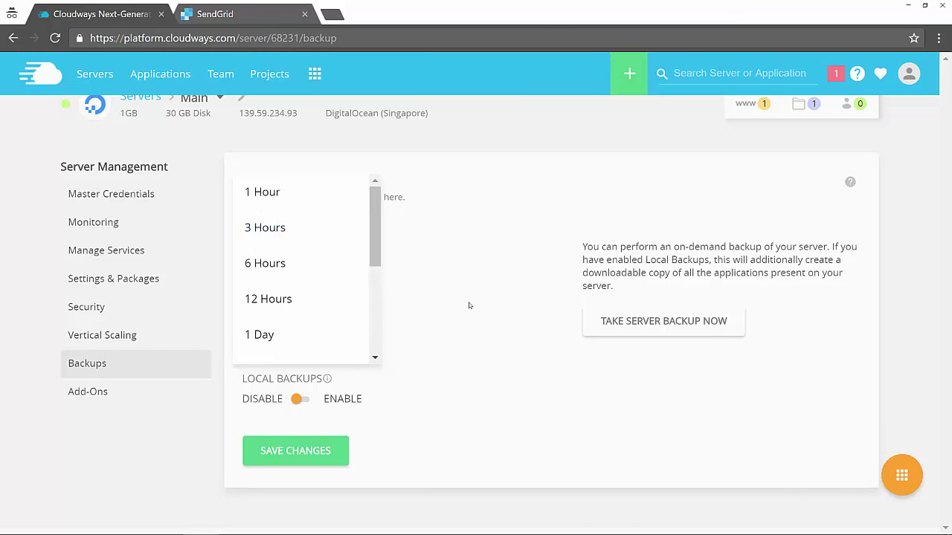
left_click(325, 378)
left_click(291, 339)
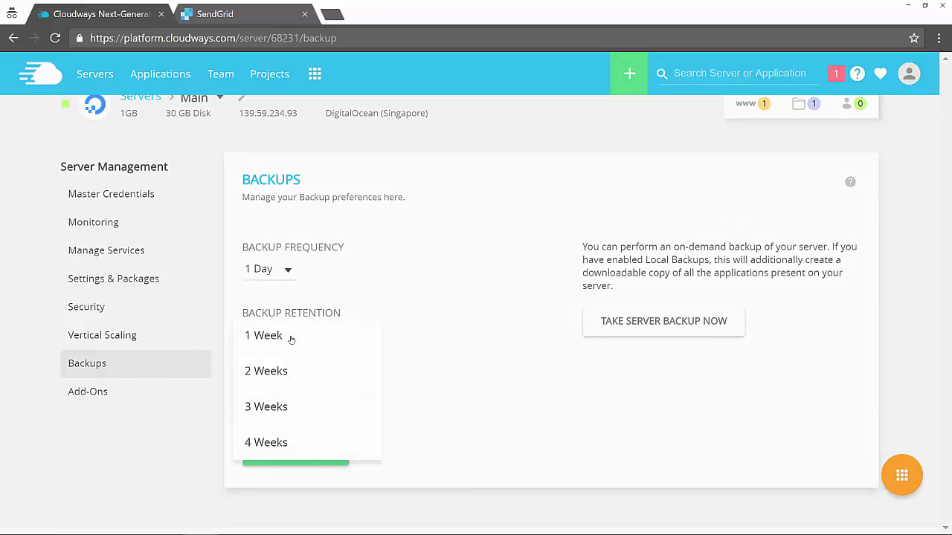
left_click(494, 399)
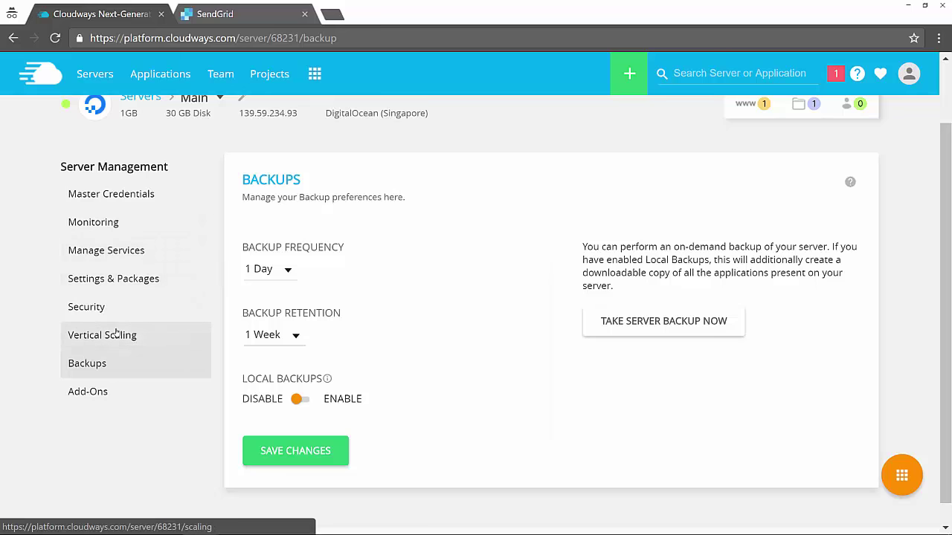
left_click(112, 252)
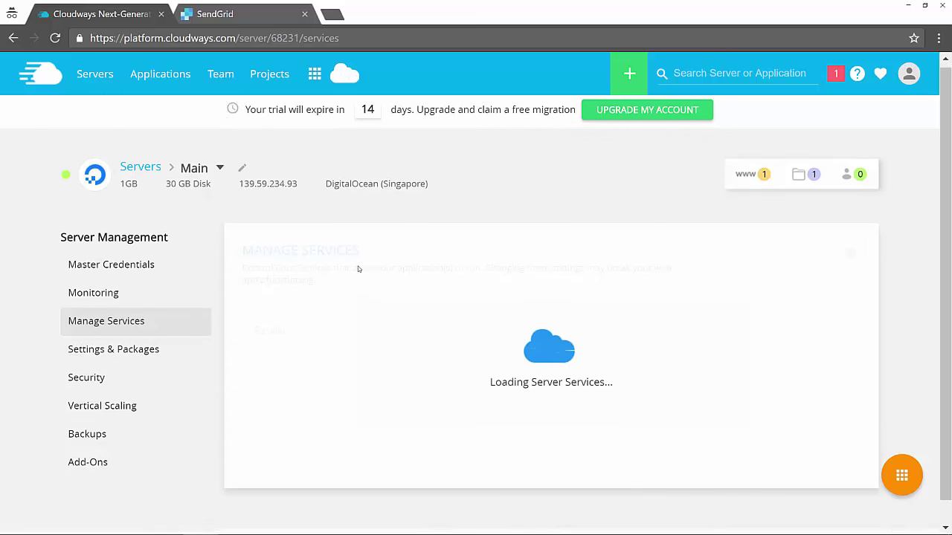
Step: Review the running and stopped server services, including Memcached, and attempt to disable Varnish
scroll(358, 270, "down", 1)
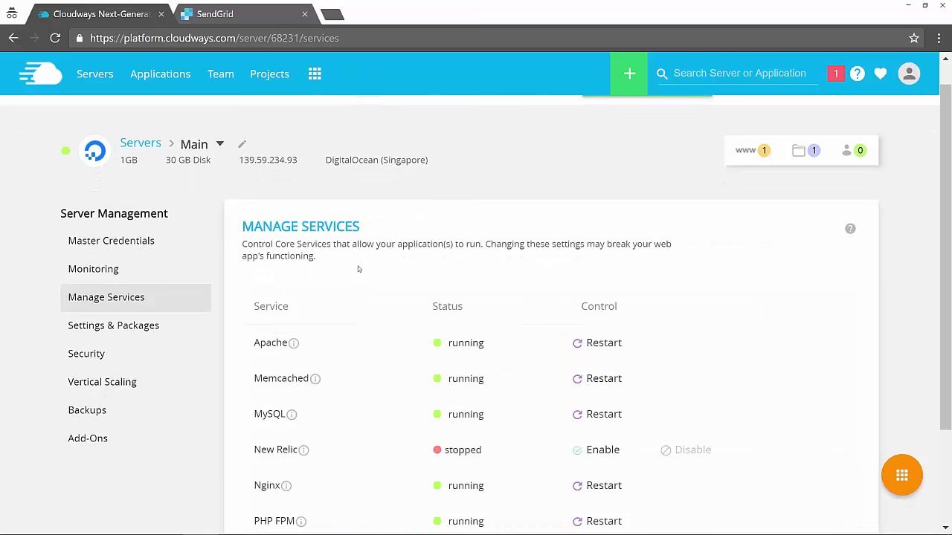
scroll(362, 274, "down", 1)
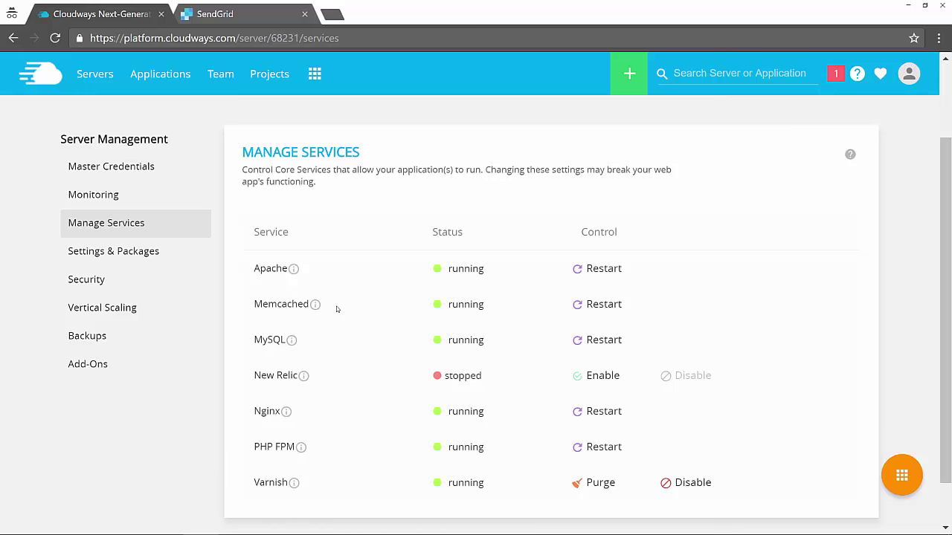
mouse_move(320, 305)
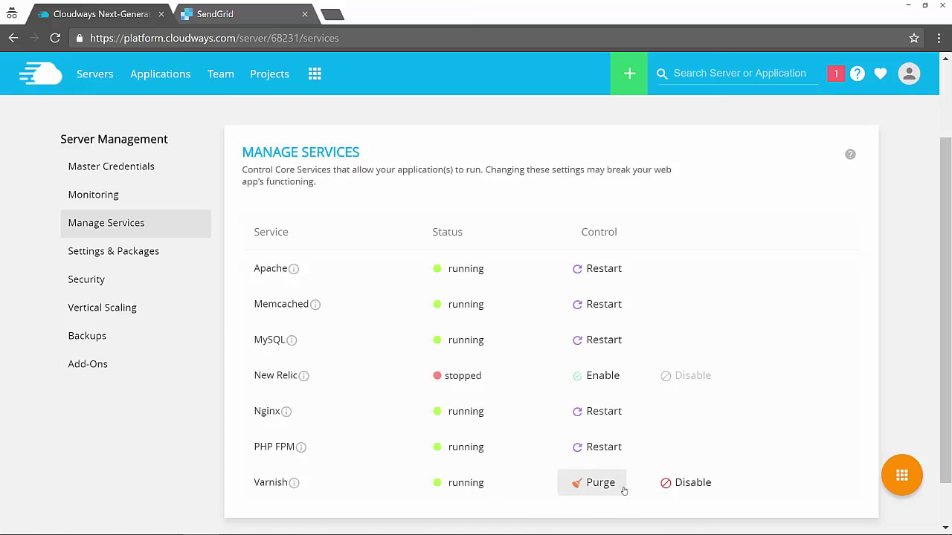
left_click(683, 477)
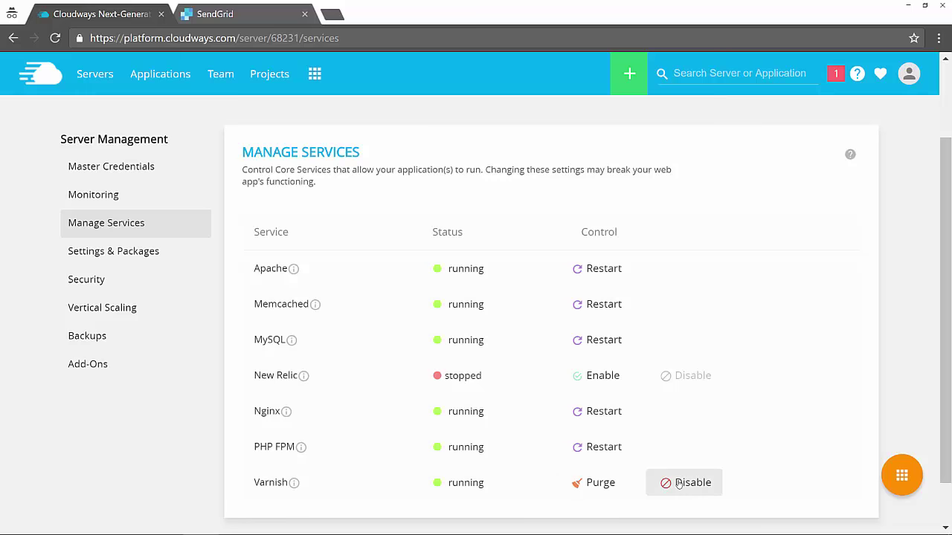
left_click(176, 75)
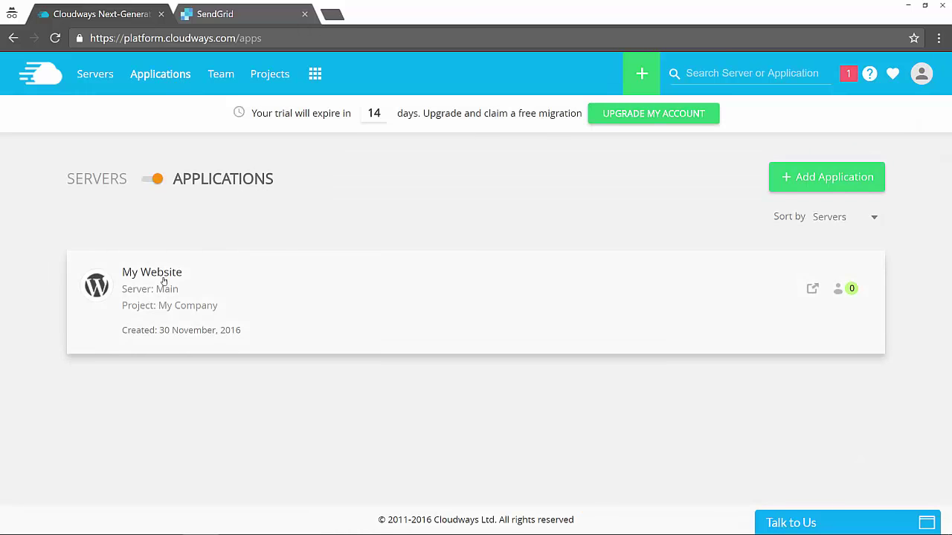
Step: Open the My Website application's Access Details from the Applications list
left_click(163, 281)
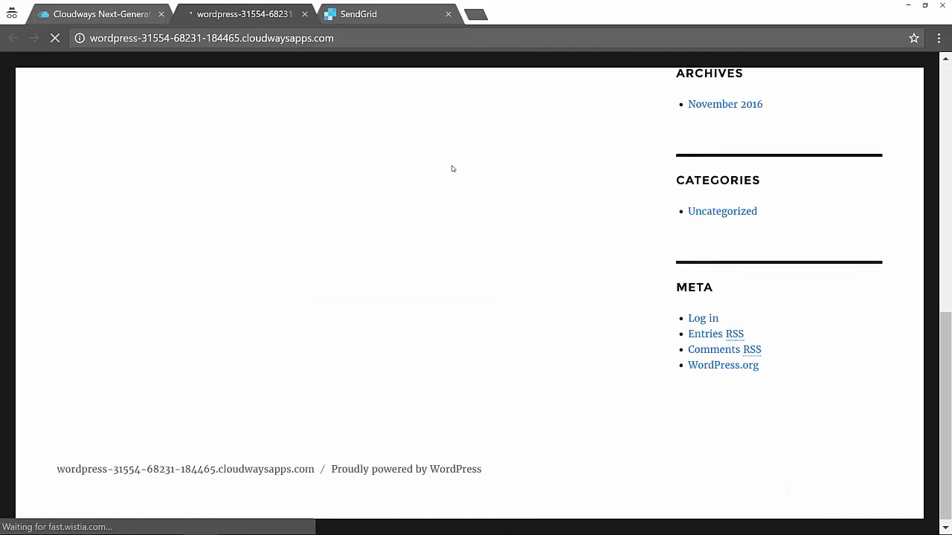
scroll(450, 168, "up", 8)
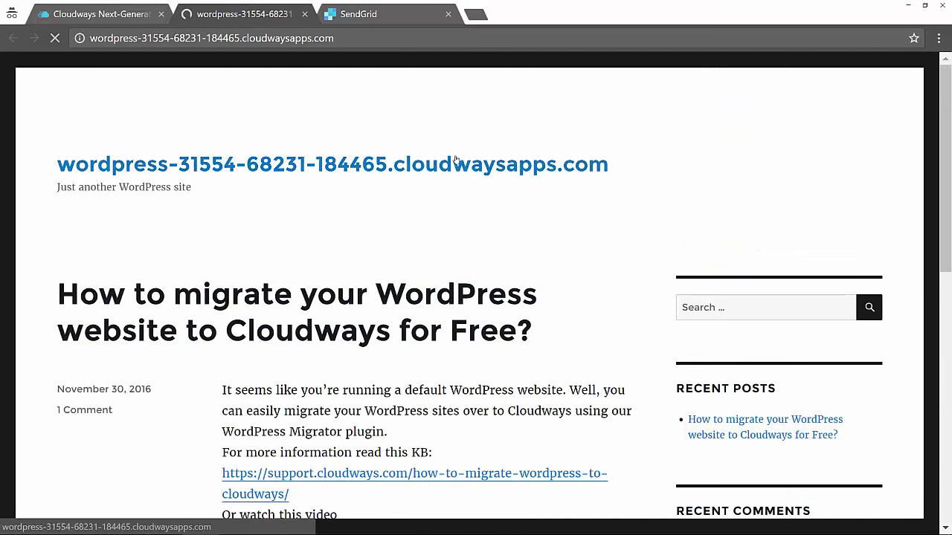
left_click(104, 20)
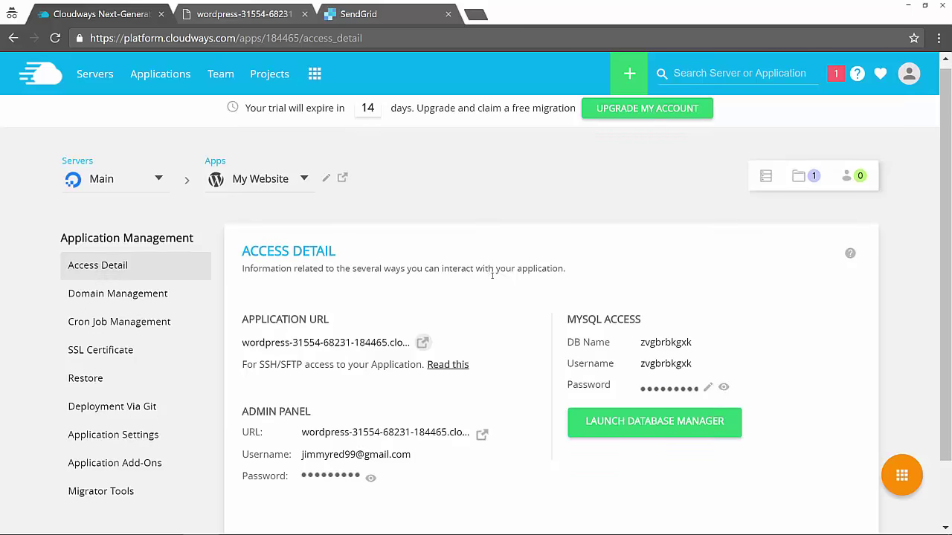
scroll(488, 275, "down", 1)
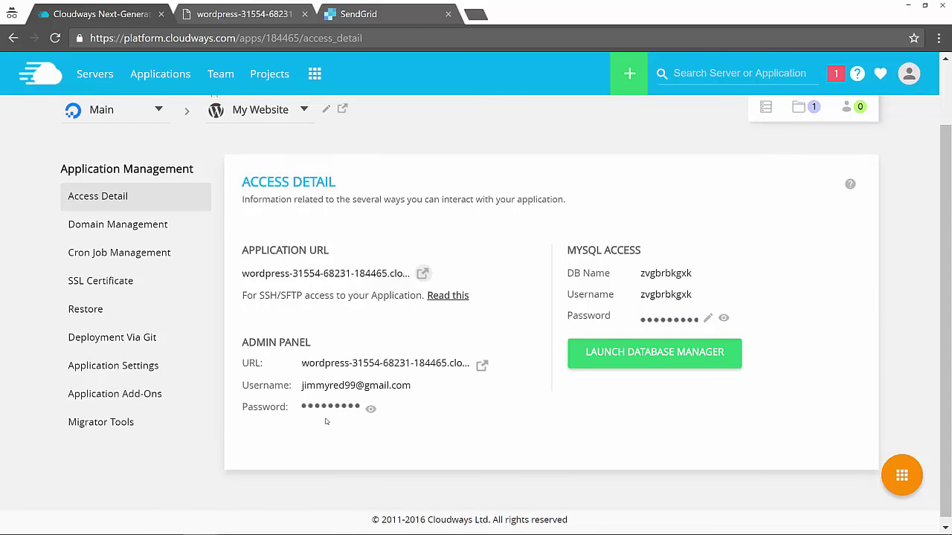
left_click(141, 224)
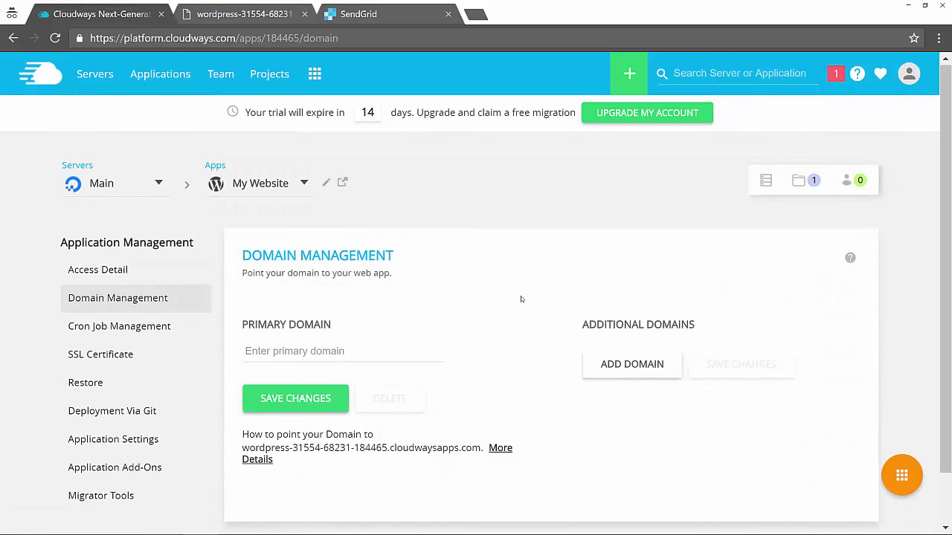
Step: Enter mywebsite.com as the My Website app's primary domain
scroll(521, 299, "down", 1)
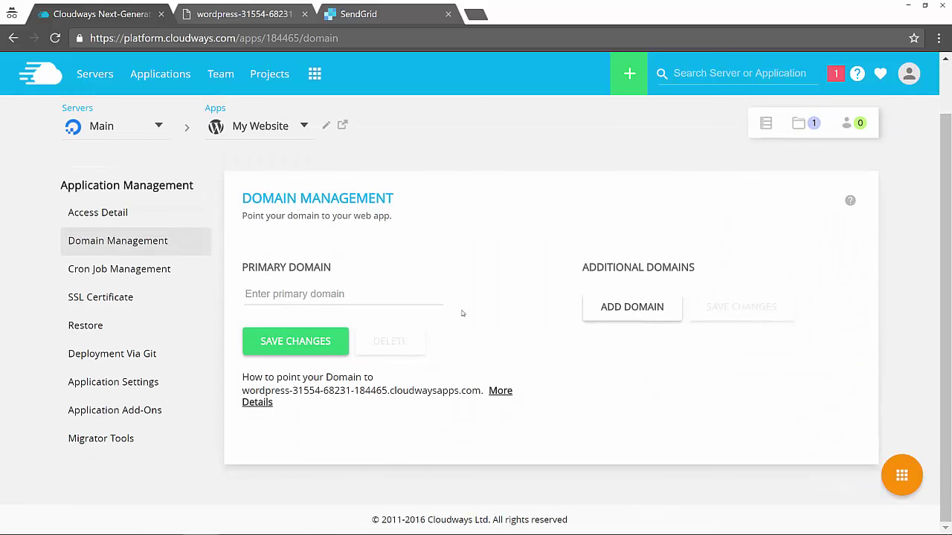
left_click(353, 297)
type("mywebsite.com")
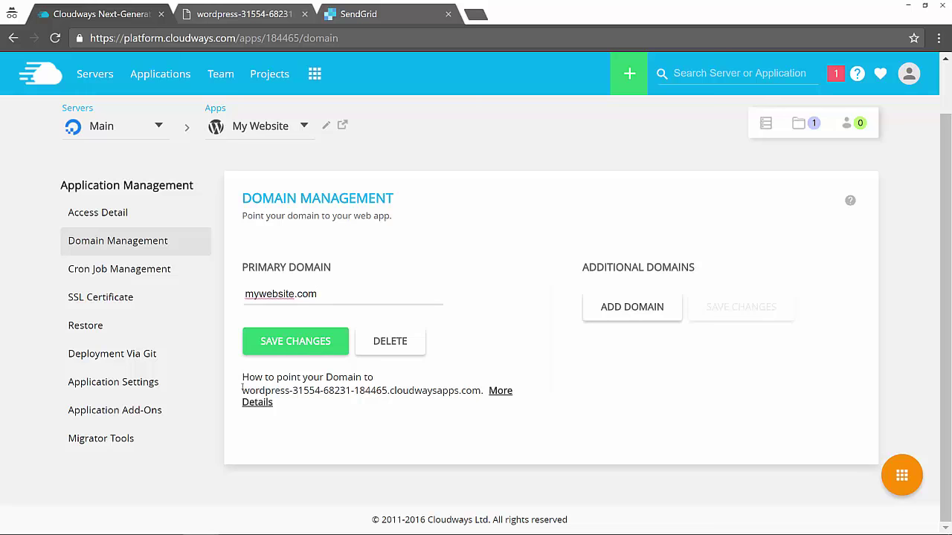
left_click_drag(414, 390, 694, 269)
left_click(464, 385)
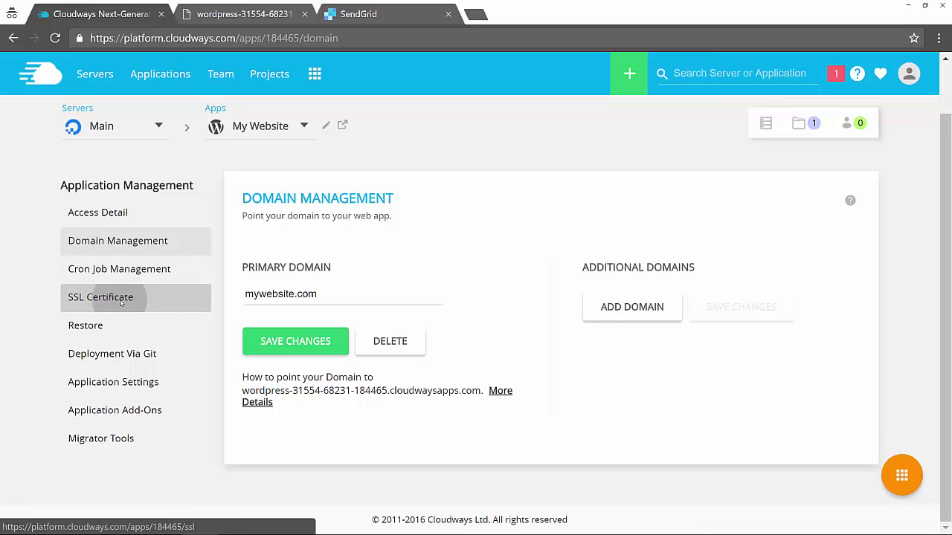
left_click(123, 304)
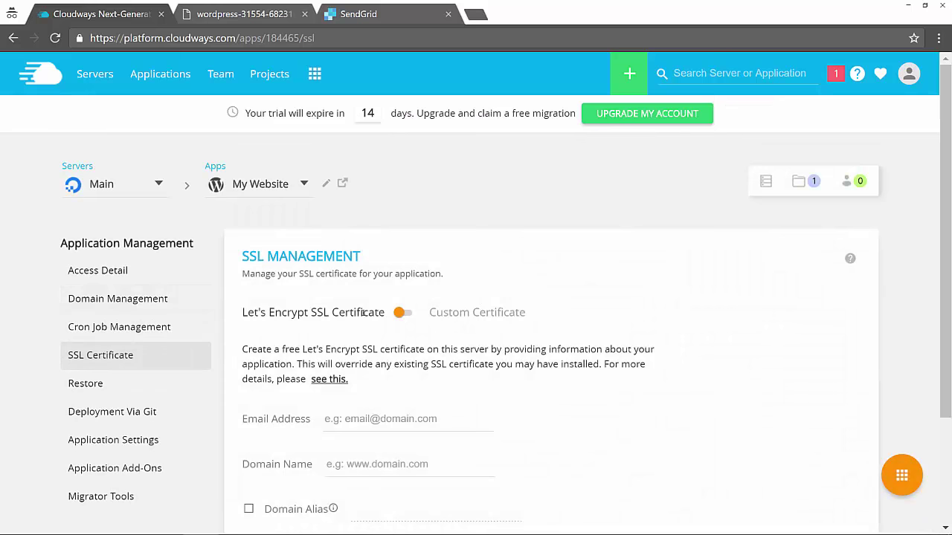
Step: Scroll through the Let's Encrypt SSL options, then view the Restore page's Latest backup
scroll(363, 318, "down", 1)
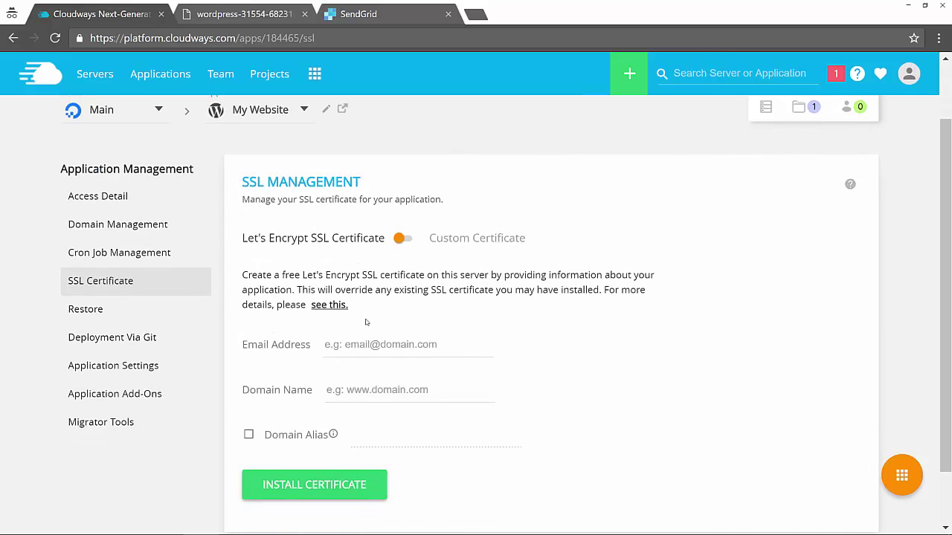
left_click(115, 309)
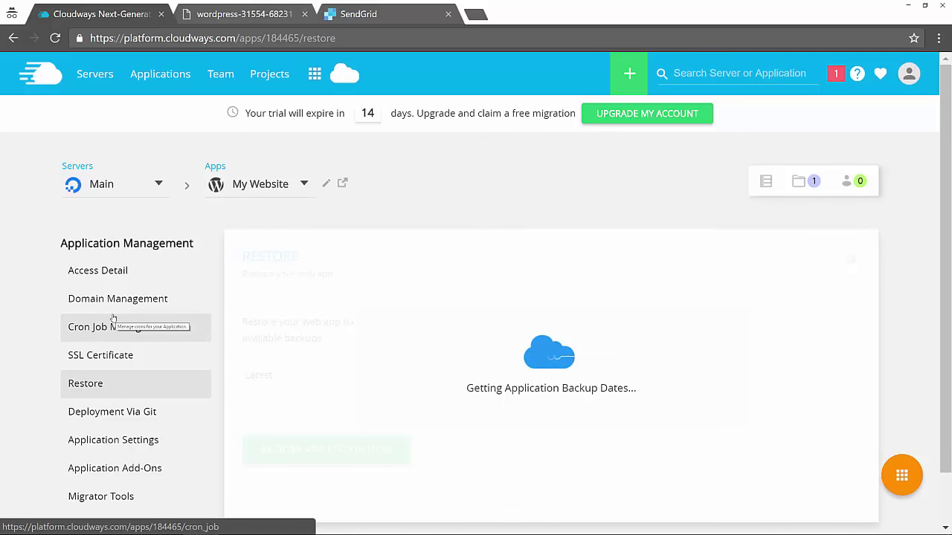
scroll(389, 357, "down", 2)
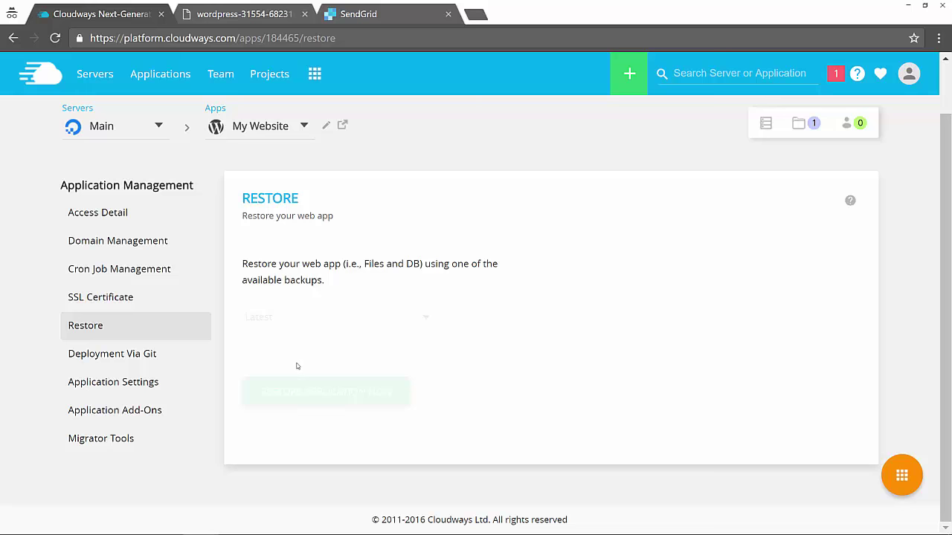
Step: Start renaming the application folder to 'mywebsite' in Application Settings, then cancel
left_click(149, 381)
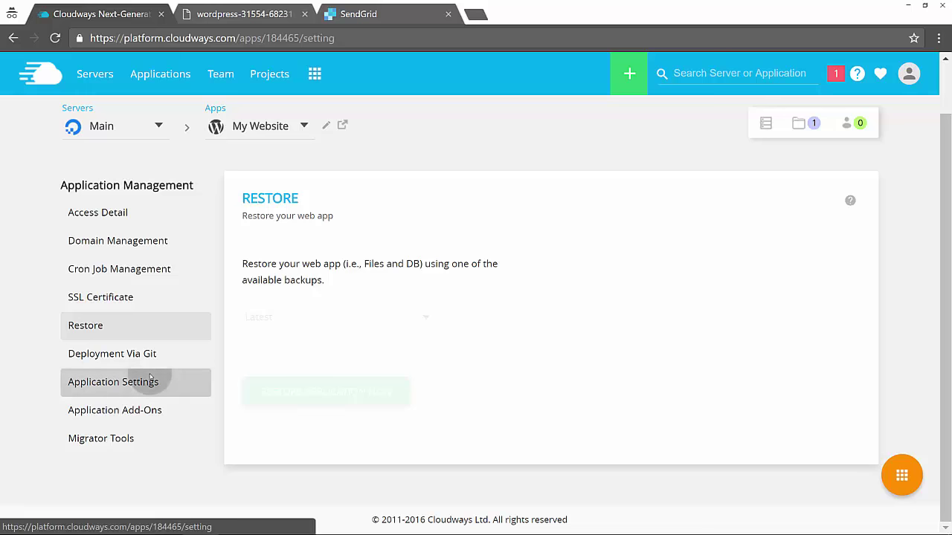
scroll(149, 377, "down", 2)
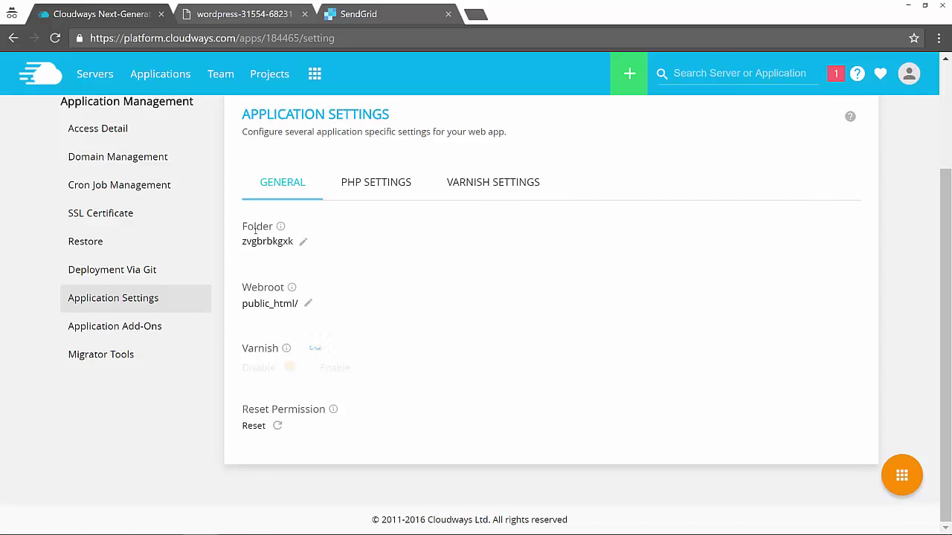
left_click(303, 241)
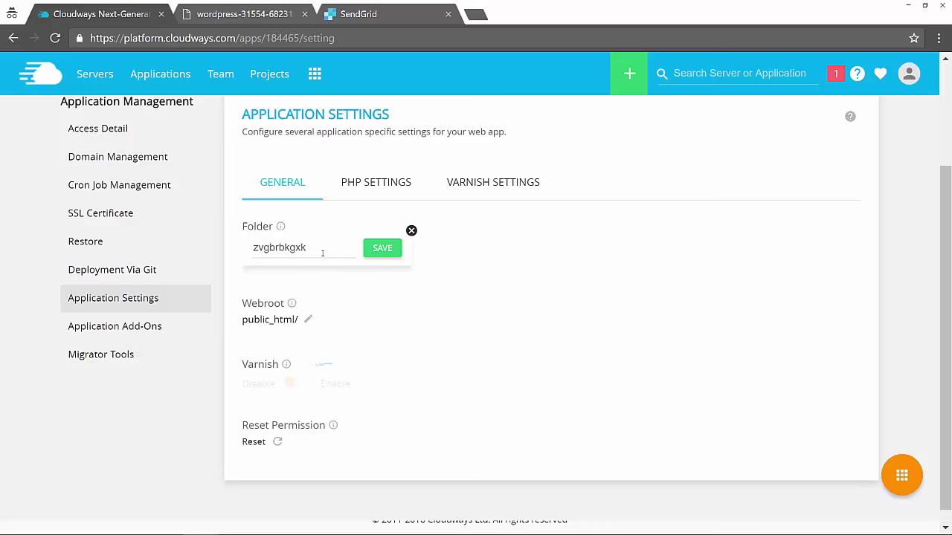
left_click_drag(321, 251, 226, 243)
type("mywebsite")
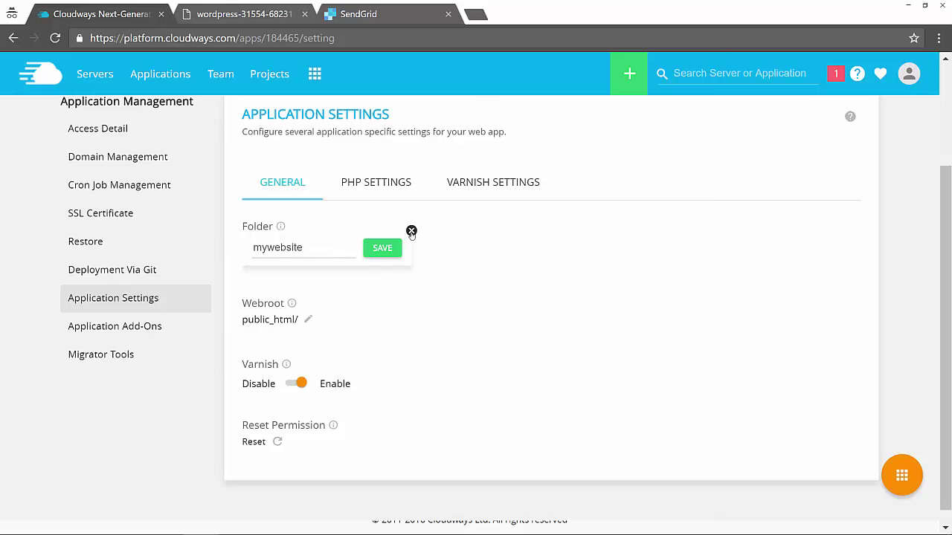
left_click(411, 231)
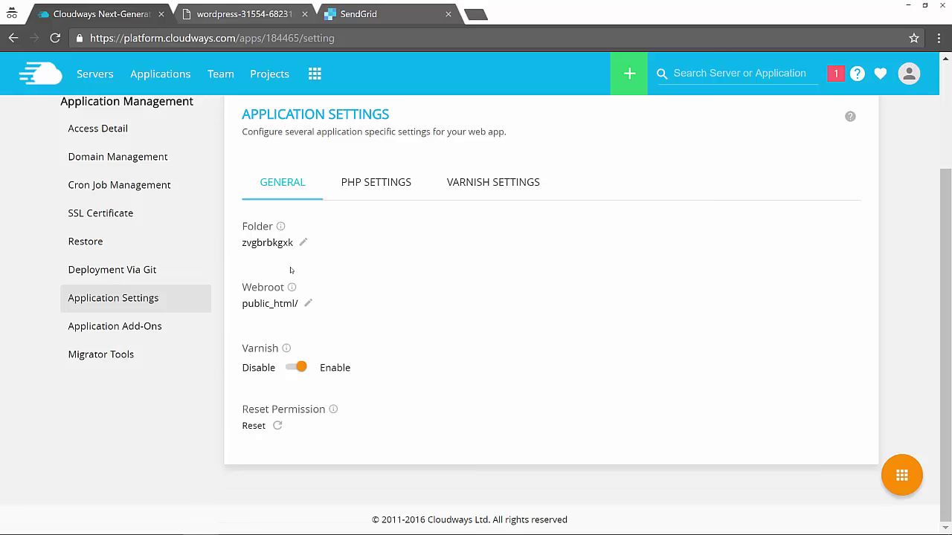
Step: View the empty Varnish rules, then return to General settings showing webroot public_html/
left_click(494, 189)
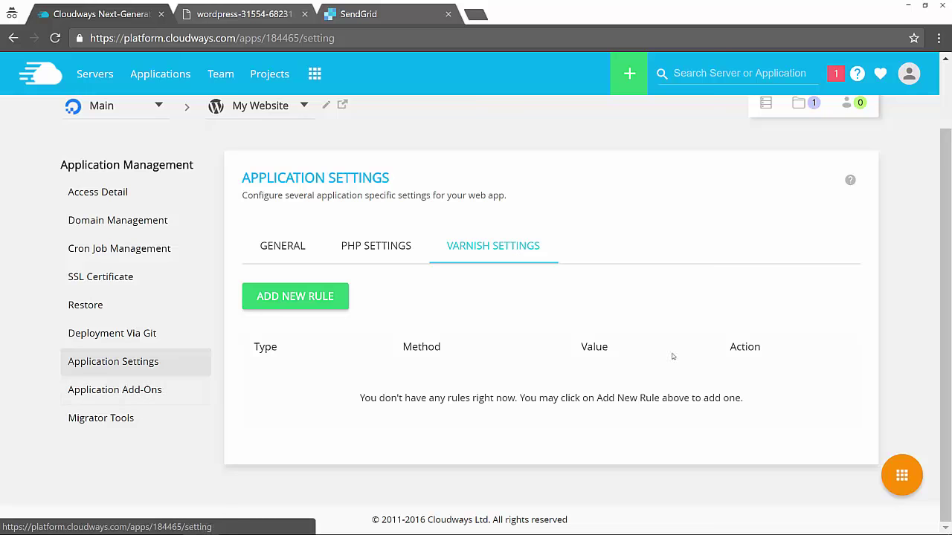
left_click(306, 241)
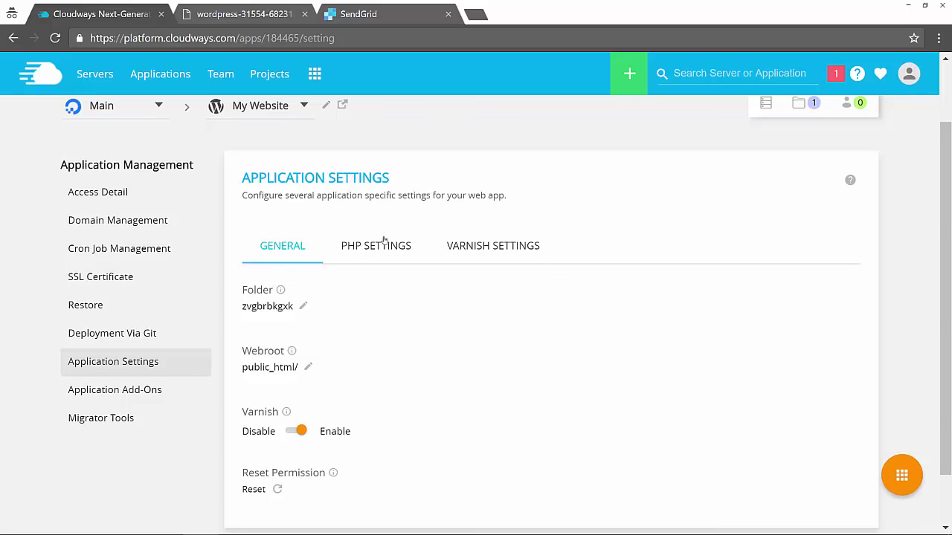
scroll(440, 247, "down", 1)
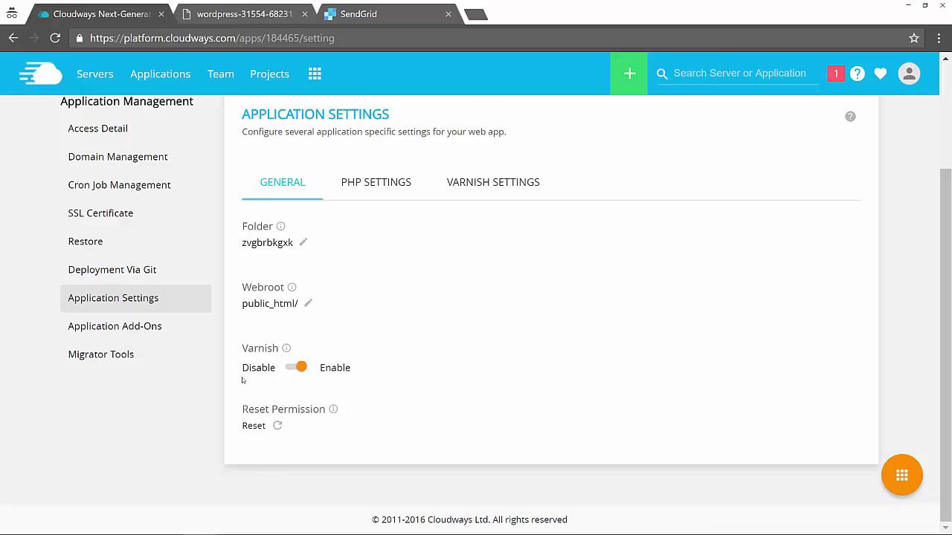
Step: Download the Wordpress Migrator plugin from the app's Migrator Tools
left_click(130, 359)
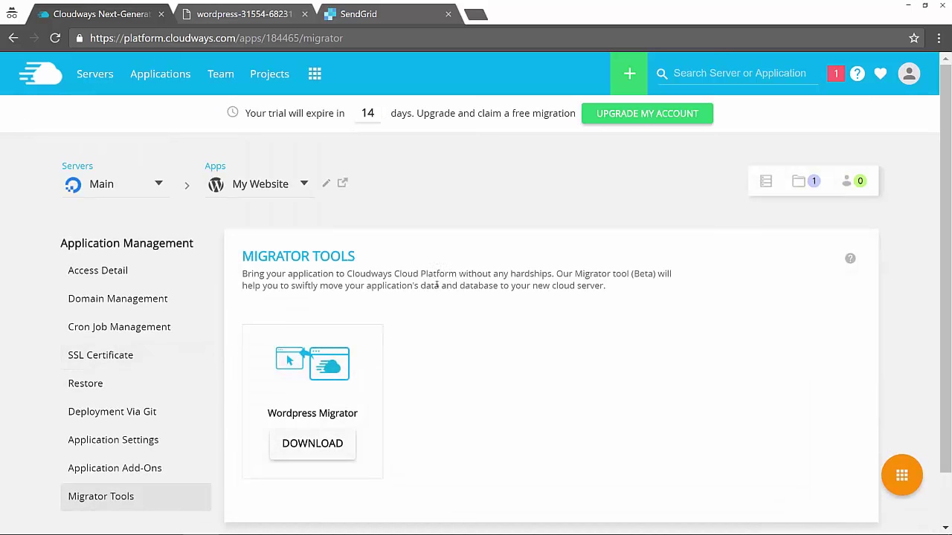
scroll(444, 283, "down", 1)
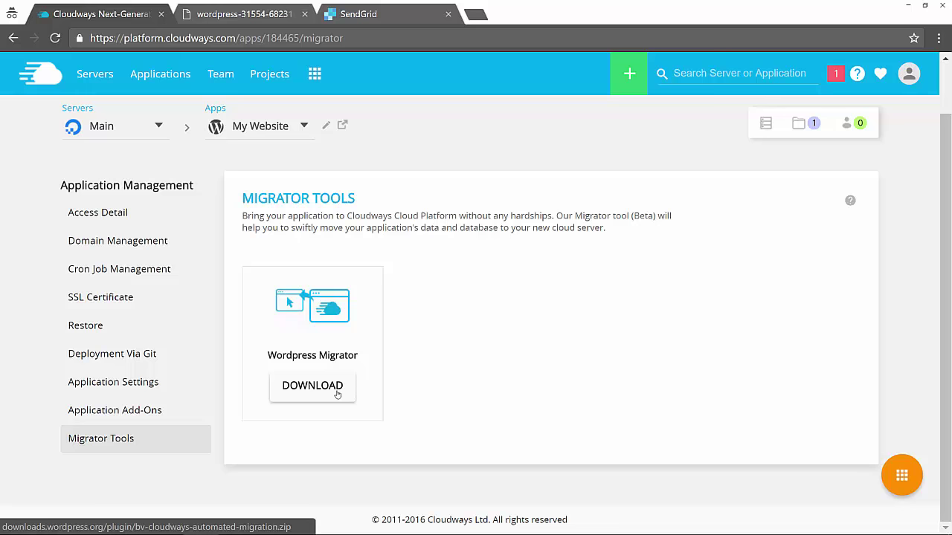
left_click(337, 394)
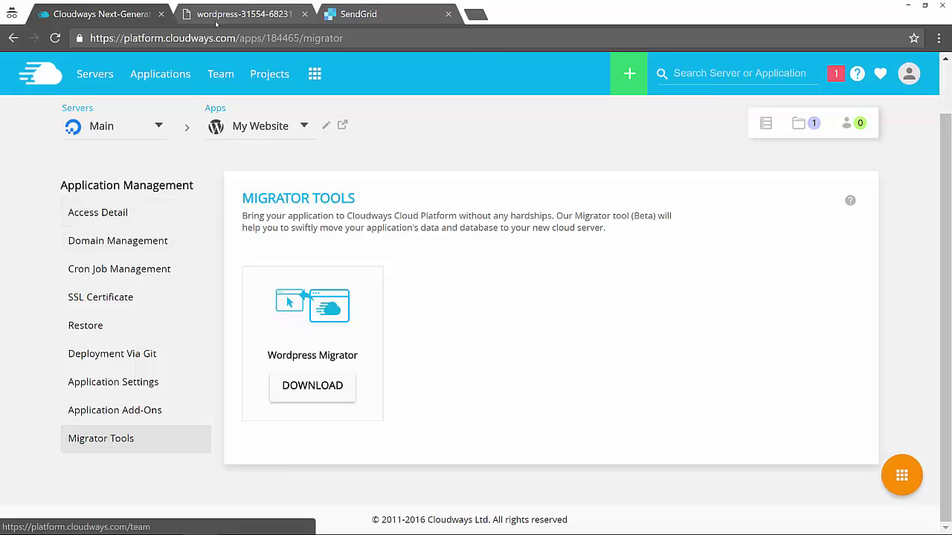
Step: Switch to the wordpress-31554 tab showing the post 'How to migrate your WordPress website to Cloudways for Free?'
left_click(242, 14)
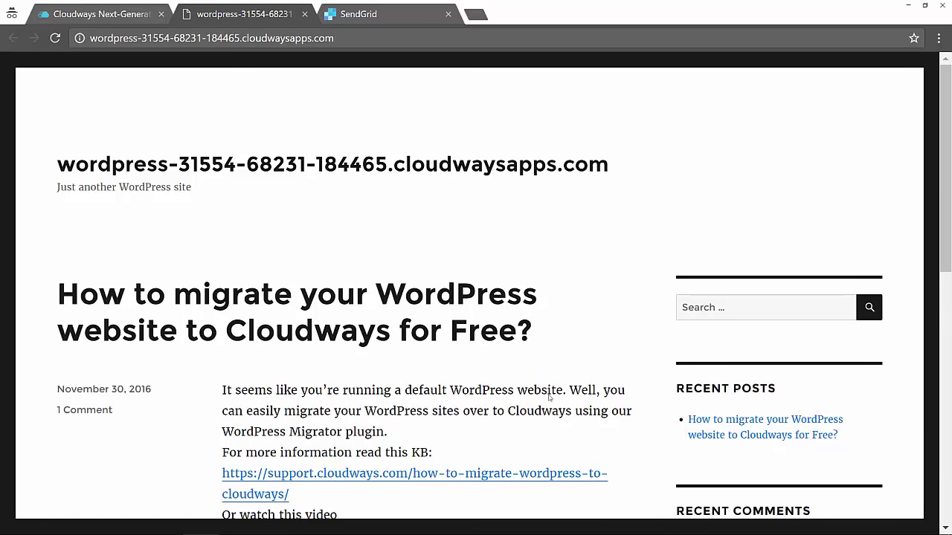